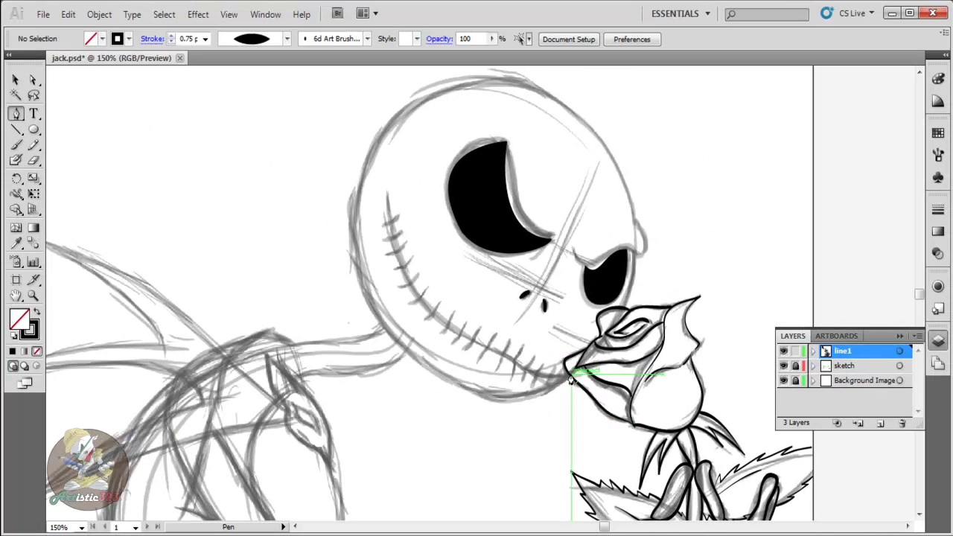
Draw a rough straight-segment Pen path from the chin at the rose, past the head's left side and brow bump, to the rose's top.
{"action": "left_click", "coordinate": [920, 72]}
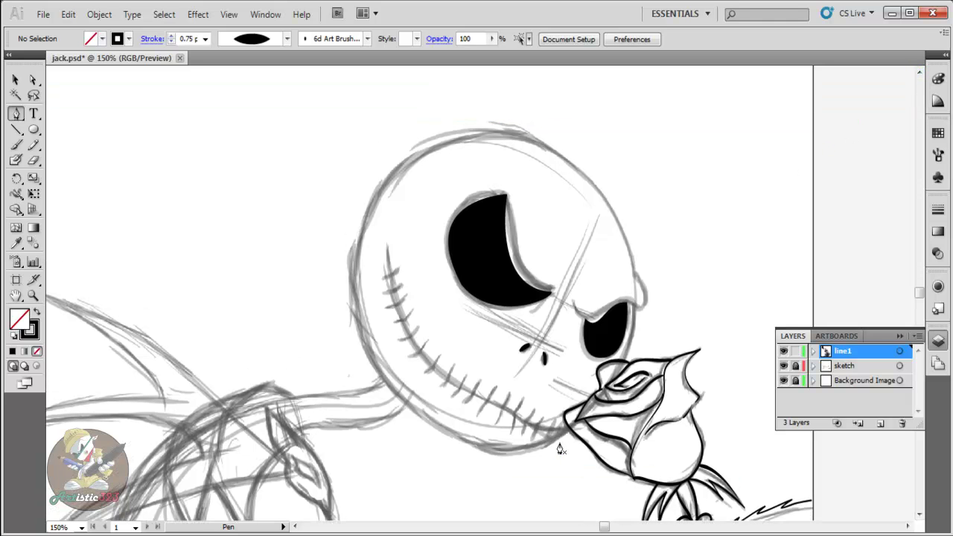
{"action": "left_click", "coordinate": [570, 431]}
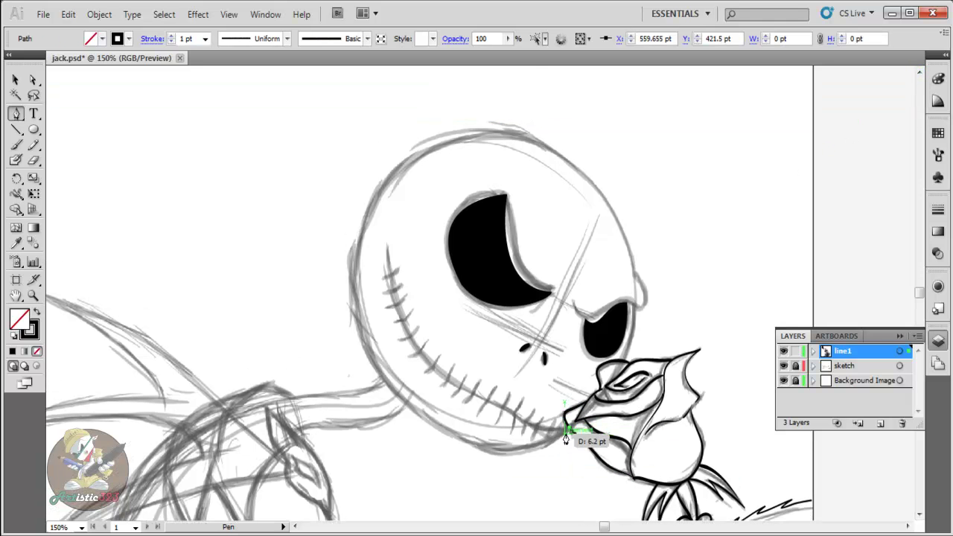
{"action": "left_click", "coordinate": [365, 216]}
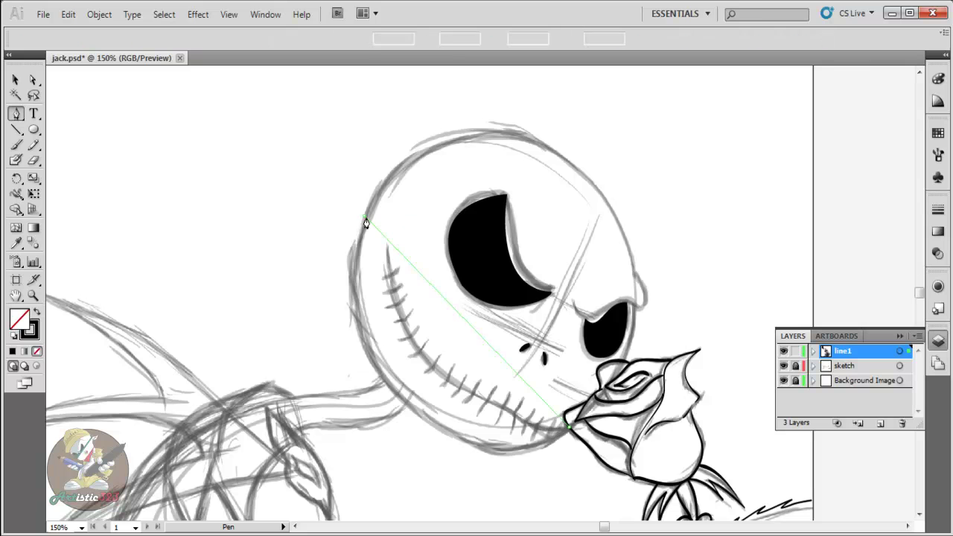
{"action": "left_click", "coordinate": [635, 274]}
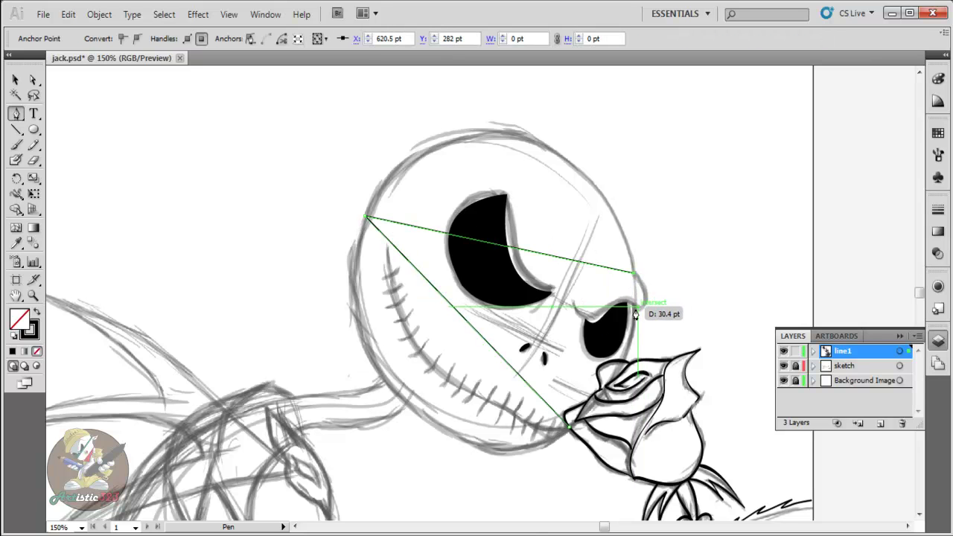
{"action": "left_click", "coordinate": [634, 306]}
{"action": "left_click_drag", "start_coordinate": [634, 375], "coordinate": [624, 361]}
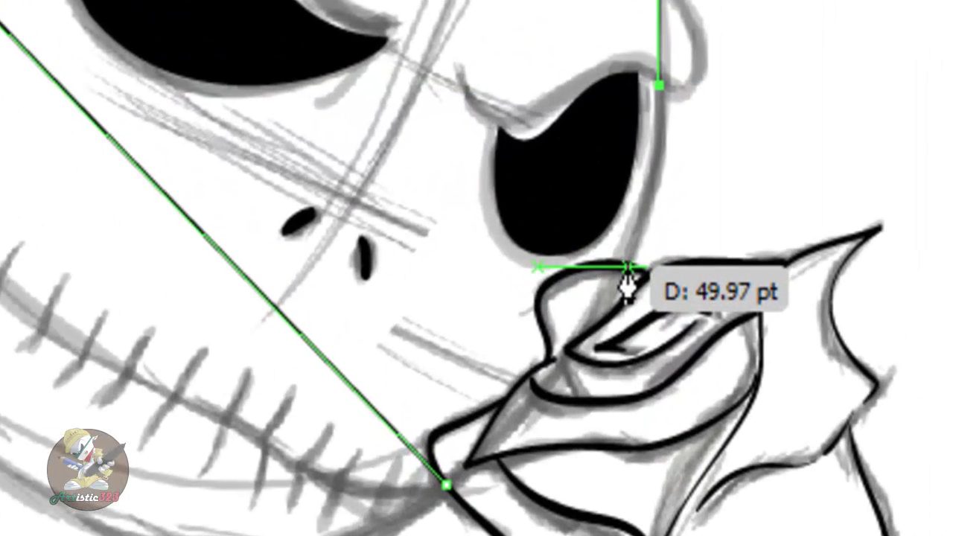
{"action": "left_click_drag", "start_coordinate": [627, 287], "coordinate": [599, 376]}
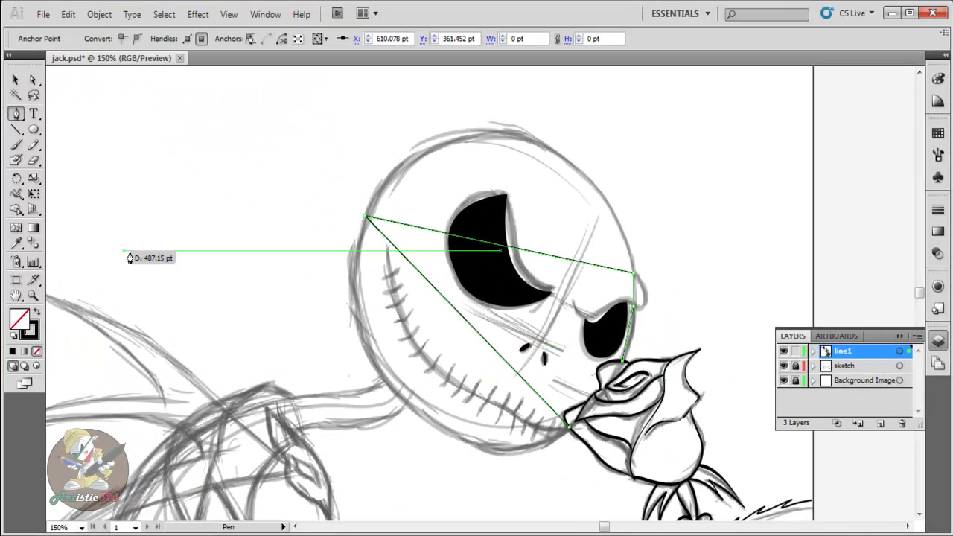
Bend the segment between the chin and the left side of the head into a curve along the sketched jaw, using Convert Anchor Point.
{"action": "left_click", "coordinate": [17, 110]}
{"action": "left_click_drag", "start_coordinate": [17, 108], "coordinate": [98, 160]}
{"action": "left_click_drag", "start_coordinate": [570, 430], "coordinate": [424, 386]}
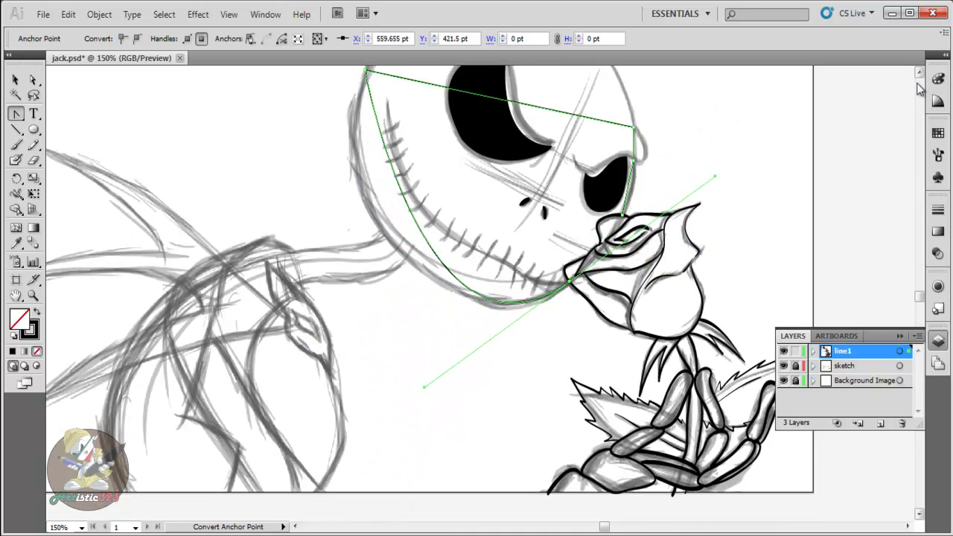
{"action": "scroll", "coordinate": [920, 74], "scroll_direction": "up", "scroll_amount": 3}
{"action": "left_click_drag", "start_coordinate": [367, 177], "coordinate": [417, 76]}
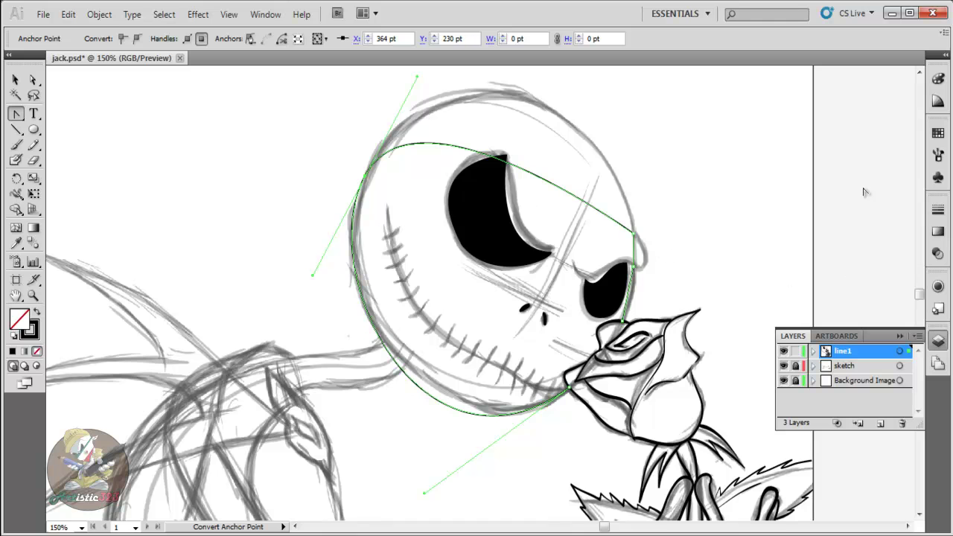
Curve the outline's top segment over the sketched skull and round the small brow bump on the right side of the face.
{"action": "scroll", "coordinate": [920, 75], "scroll_direction": "up", "scroll_amount": 2}
{"action": "left_click_drag", "start_coordinate": [417, 133], "coordinate": [488, 223]}
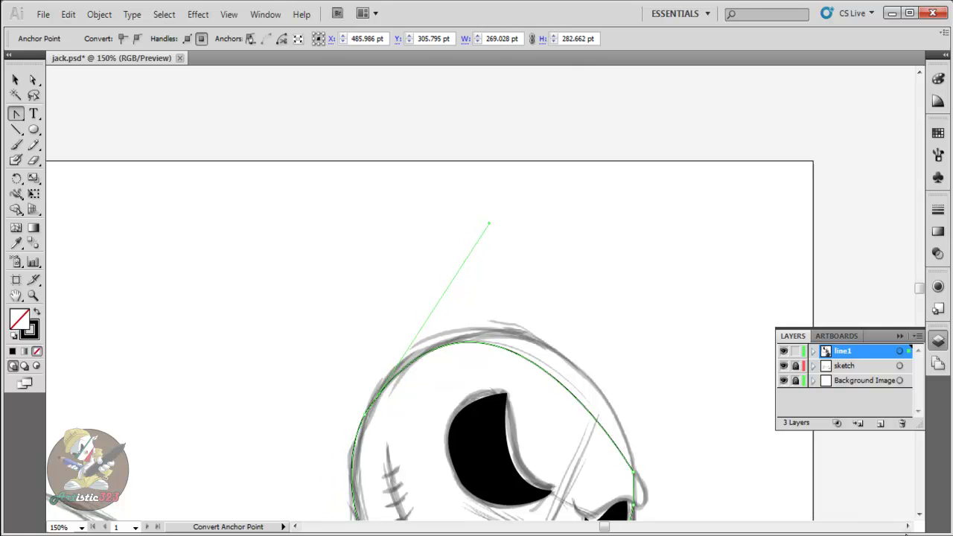
{"action": "left_click", "coordinate": [920, 514]}
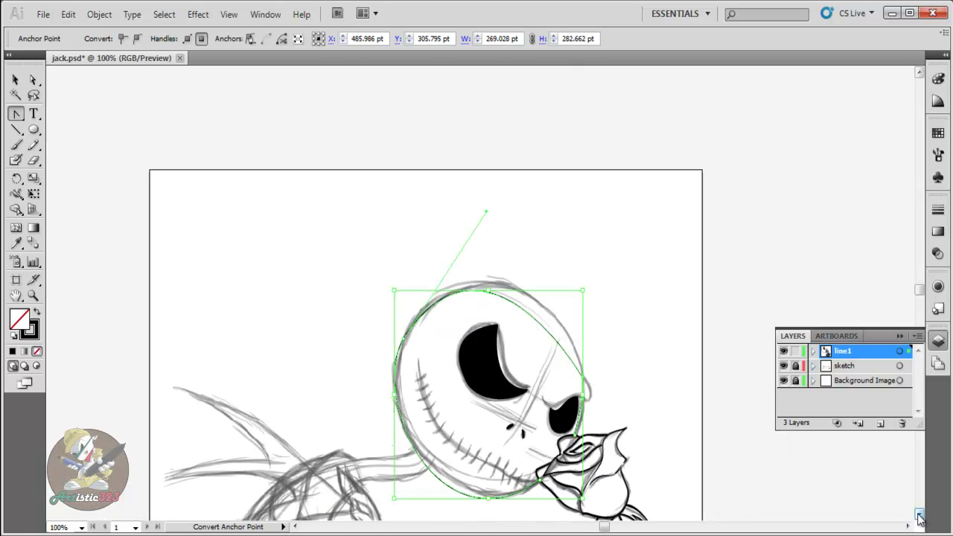
{"action": "left_click", "coordinate": [920, 513]}
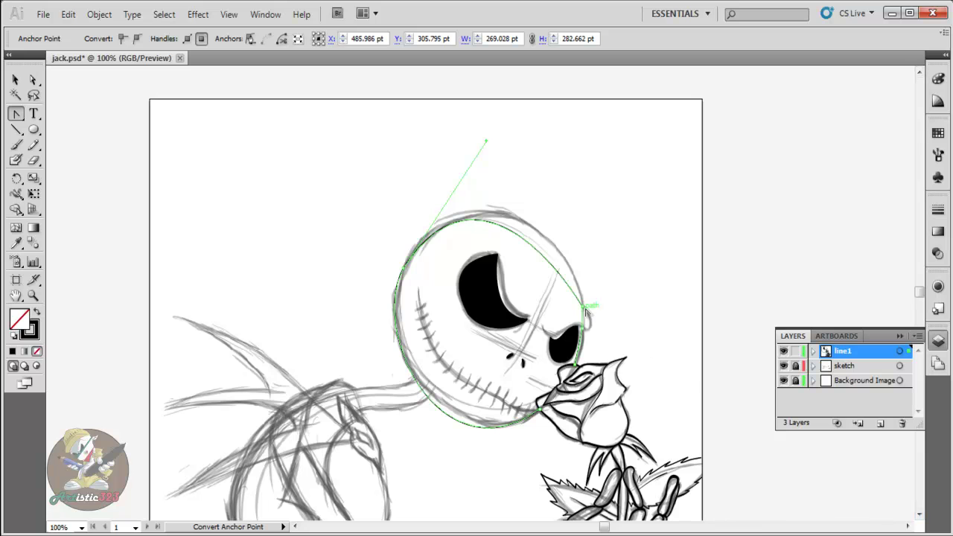
{"action": "left_click_drag", "start_coordinate": [584, 306], "coordinate": [604, 332]}
{"action": "left_click_drag", "start_coordinate": [562, 282], "coordinate": [593, 264]}
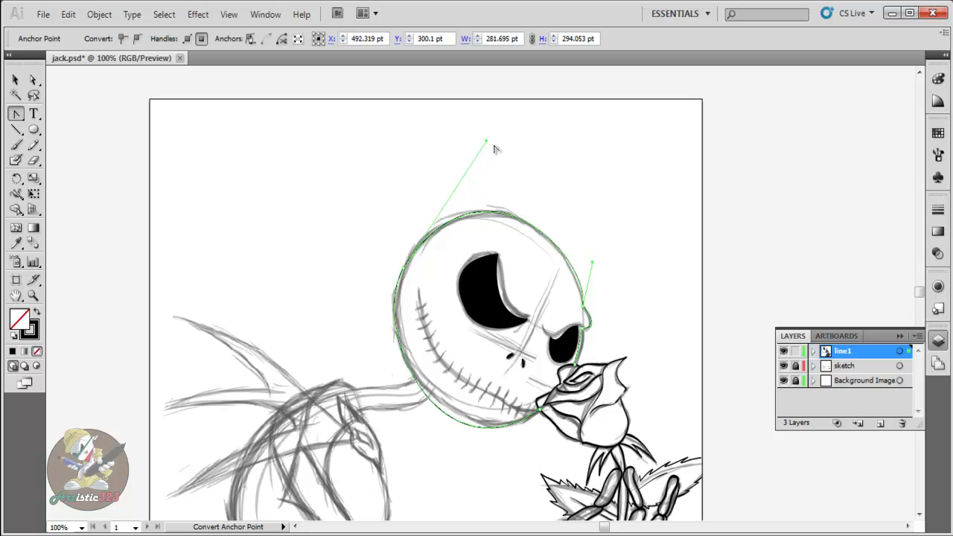
{"action": "left_click_drag", "start_coordinate": [488, 143], "coordinate": [497, 143]}
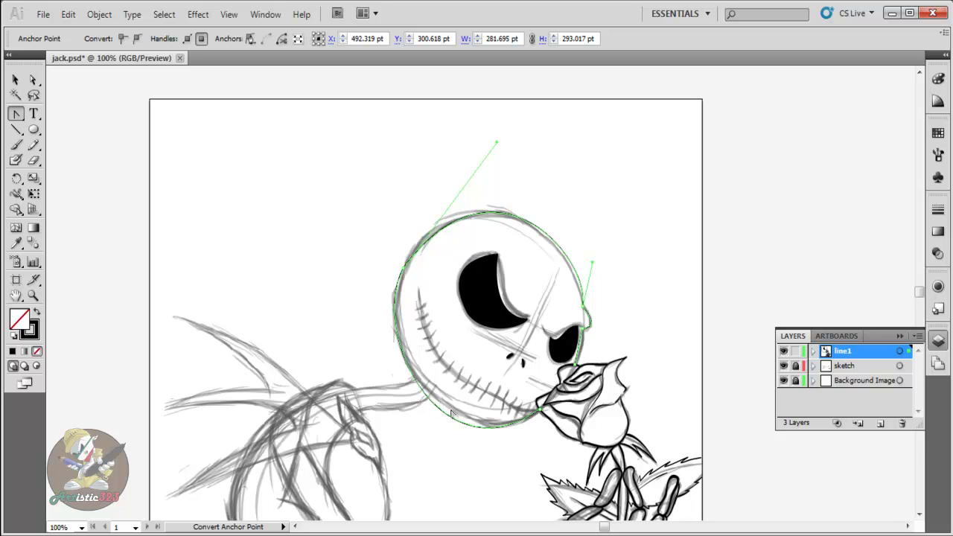
Tighten the lower jaw curve with Direct Selection so it follows the sketched chin.
{"action": "left_click", "coordinate": [33, 80]}
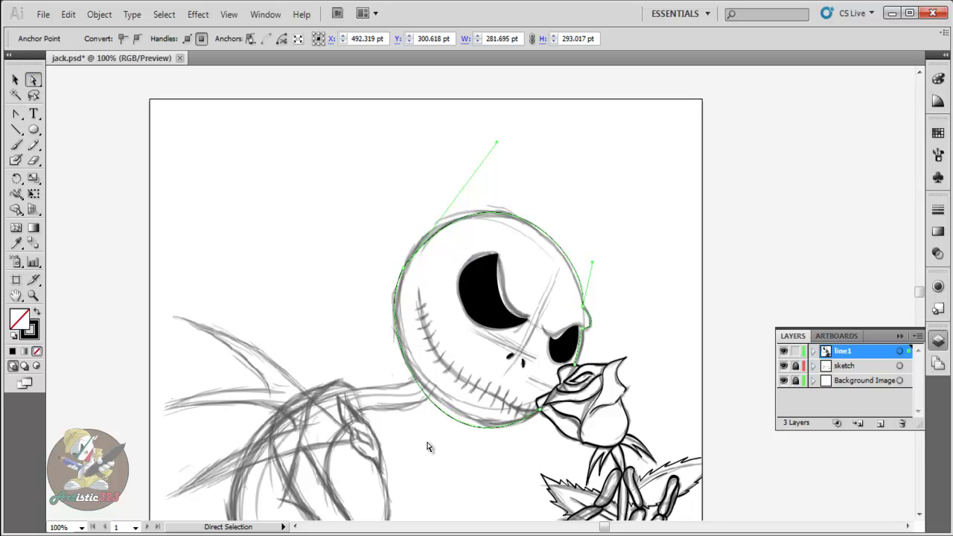
{"action": "left_click", "coordinate": [454, 422]}
{"action": "left_click_drag", "start_coordinate": [443, 484], "coordinate": [451, 476]}
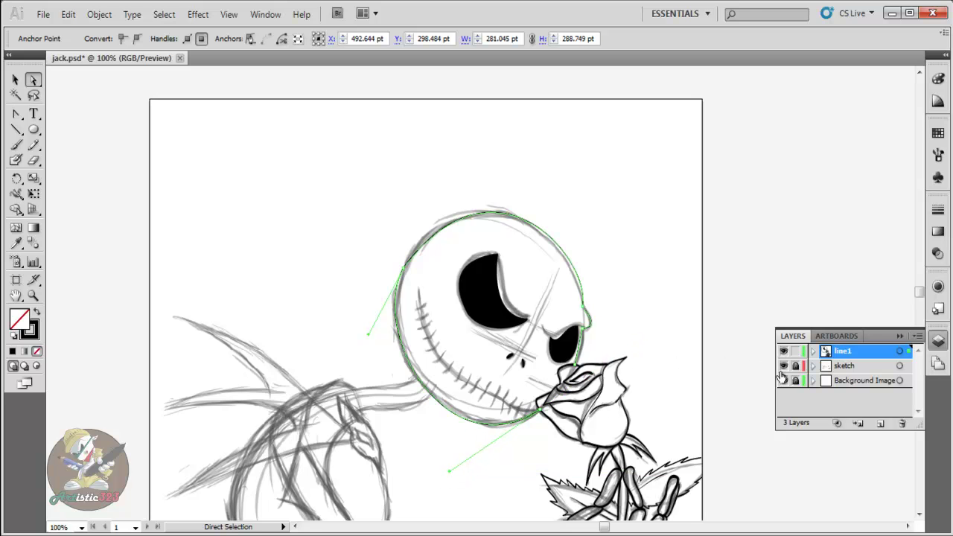
Hide the sketch layer and smooth the skull's upper-left curve, checking the outline against the sketch.
{"action": "left_click", "coordinate": [783, 365]}
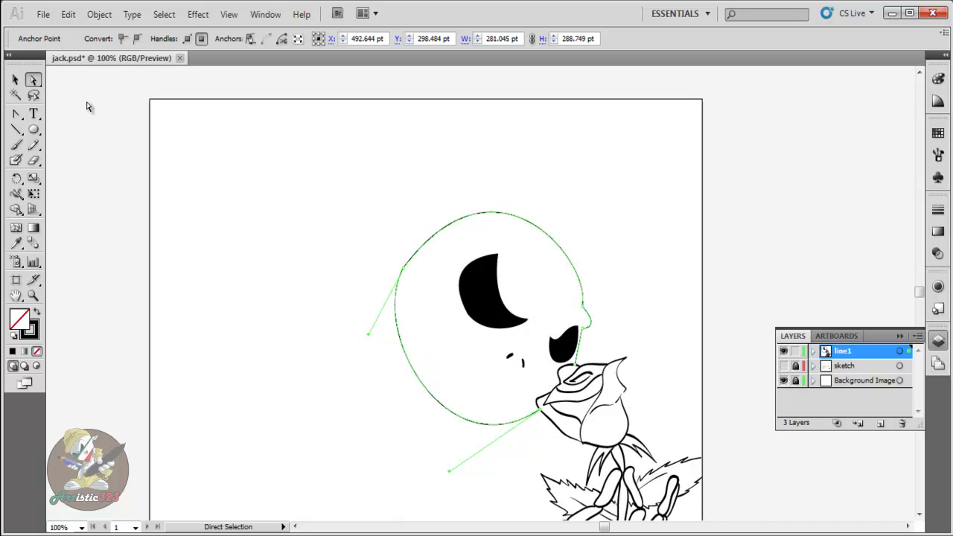
{"action": "left_click", "coordinate": [418, 255]}
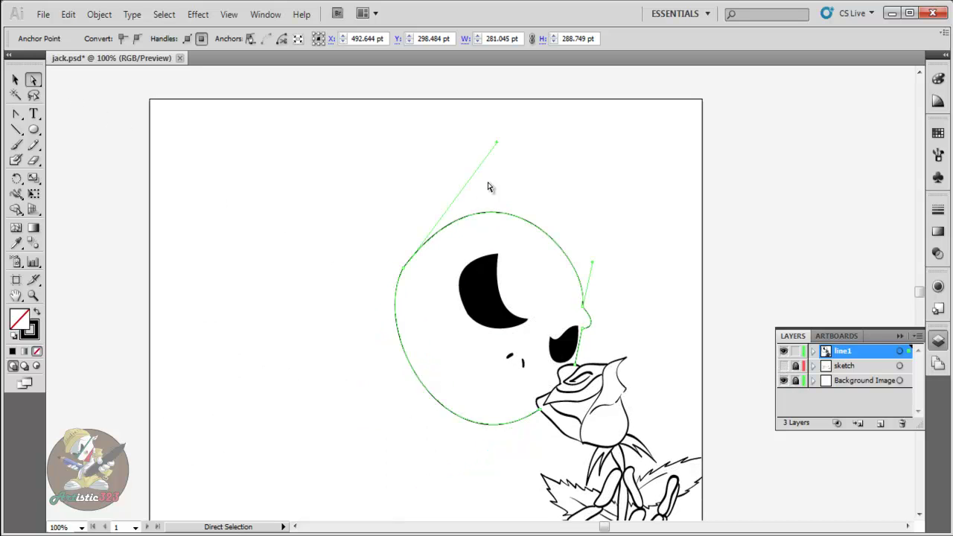
{"action": "left_click_drag", "start_coordinate": [499, 147], "coordinate": [478, 141]}
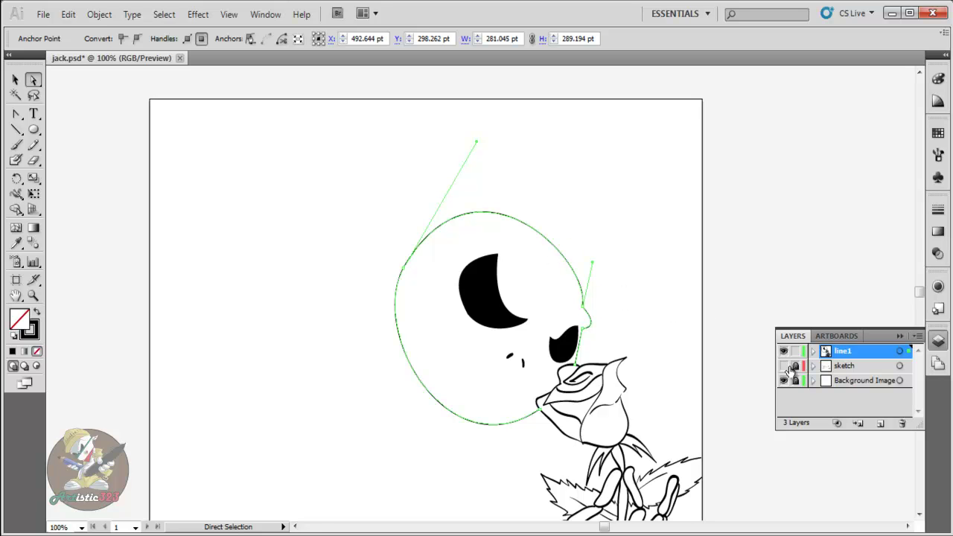
{"action": "left_click", "coordinate": [785, 366]}
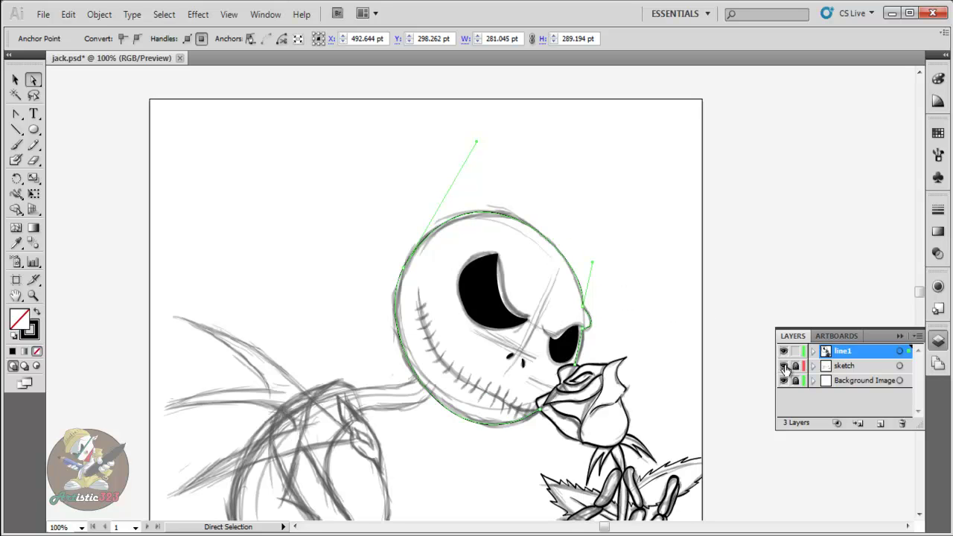
{"action": "left_click", "coordinate": [785, 366]}
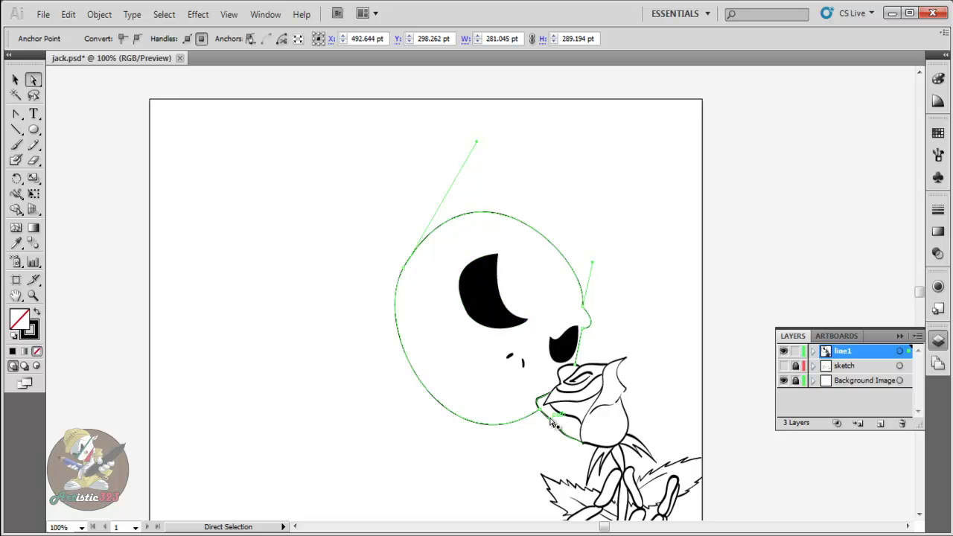
{"action": "left_click", "coordinate": [785, 381]}
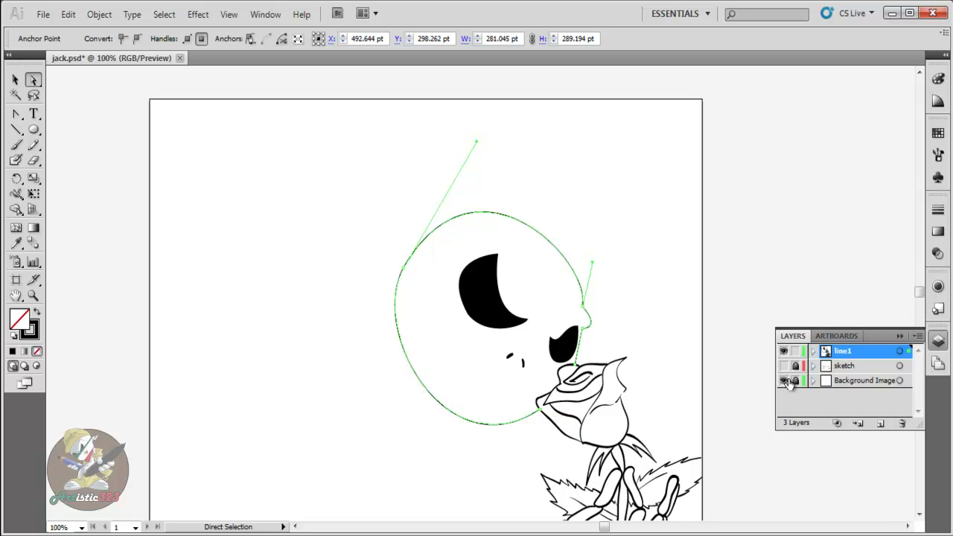
Show the sketch layer and curve the outline segment beside the small eye, between the brow bump and the rose.
{"action": "left_click", "coordinate": [16, 79]}
{"action": "left_click", "coordinate": [544, 240]}
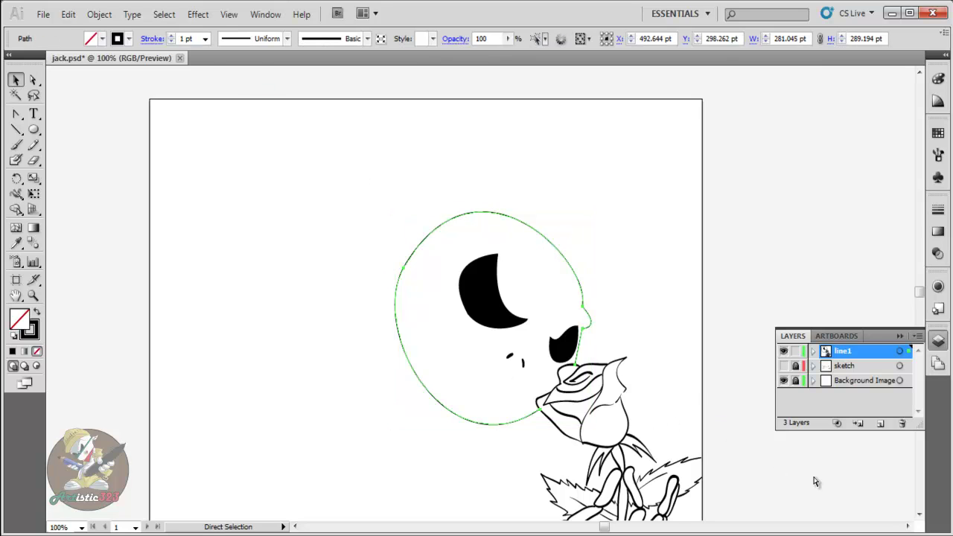
{"action": "key", "text": "ctrl+equal"}
{"action": "left_click", "coordinate": [920, 515]}
{"action": "left_click", "coordinate": [920, 514]}
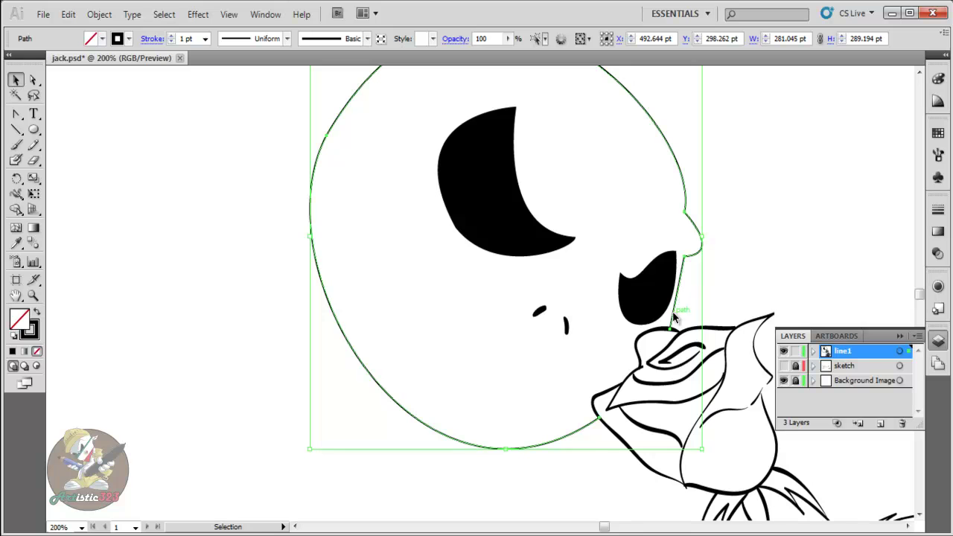
{"action": "left_click", "coordinate": [15, 115]}
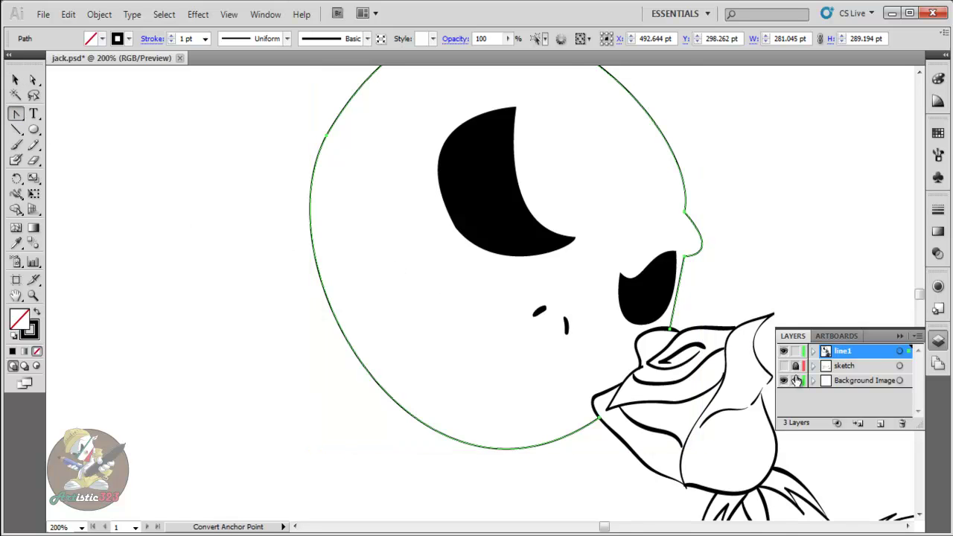
{"action": "left_click", "coordinate": [784, 366]}
{"action": "left_click", "coordinate": [665, 336]}
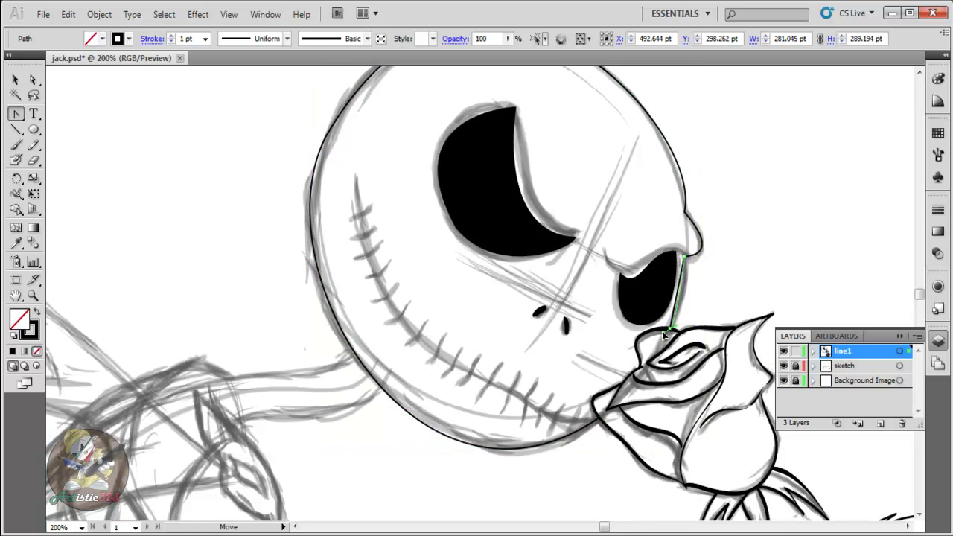
{"action": "left_click", "coordinate": [652, 375]}
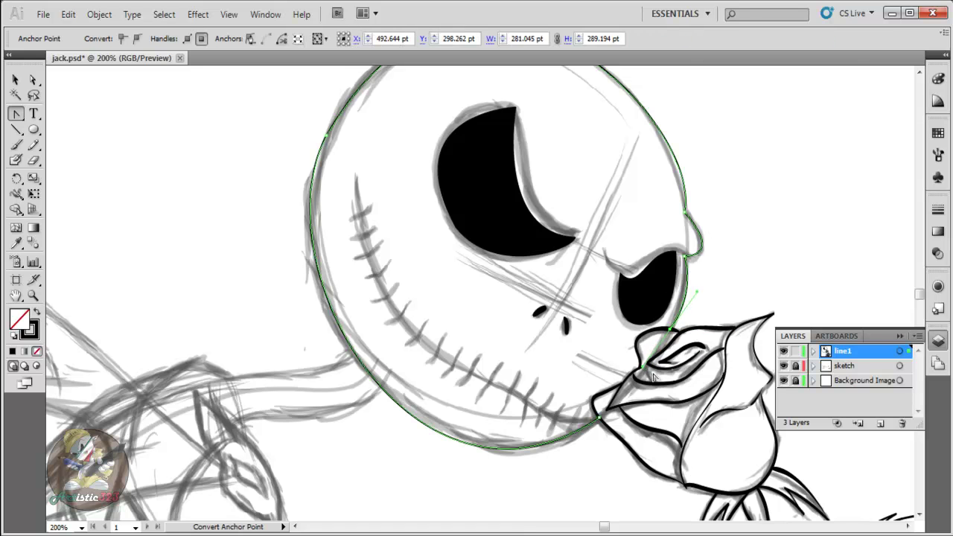
{"action": "left_click", "coordinate": [697, 292]}
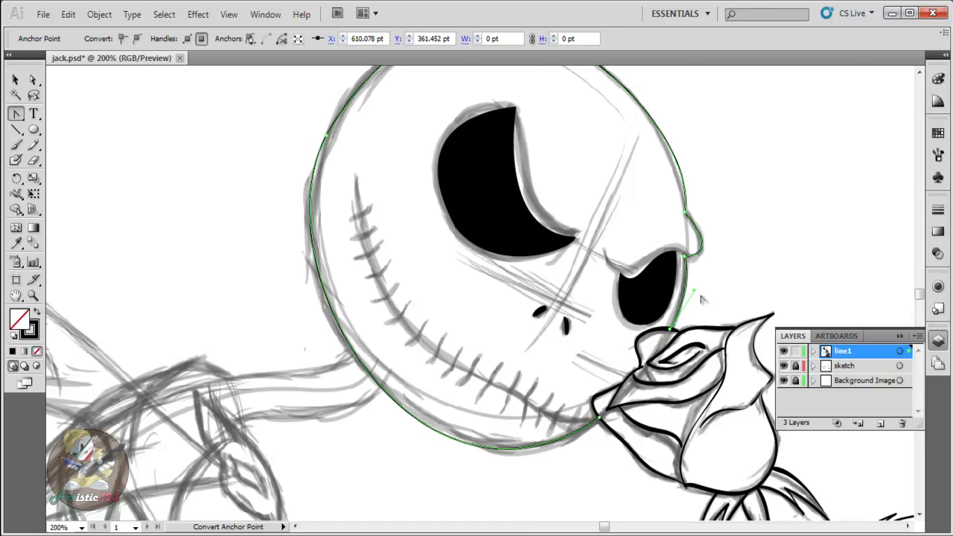
{"action": "left_click", "coordinate": [784, 366]}
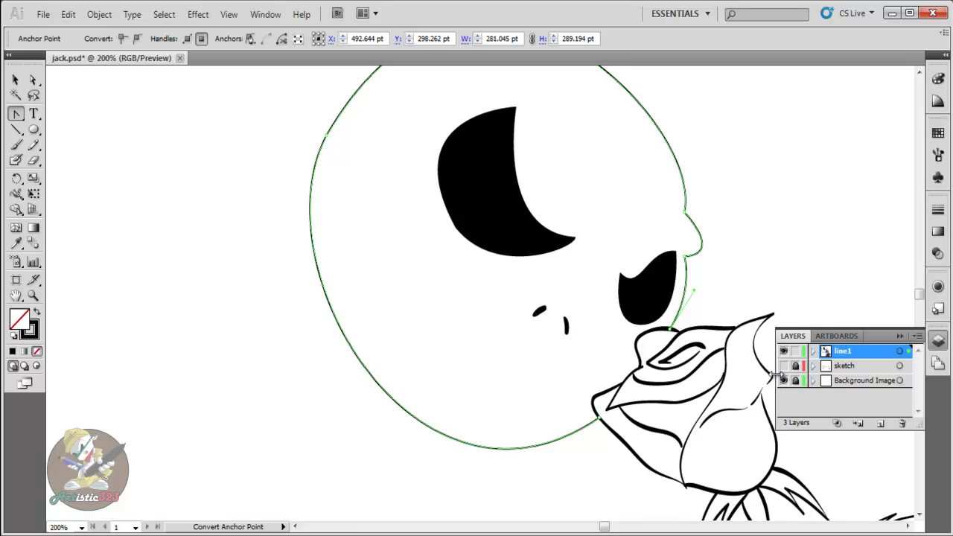
{"action": "left_click", "coordinate": [784, 366]}
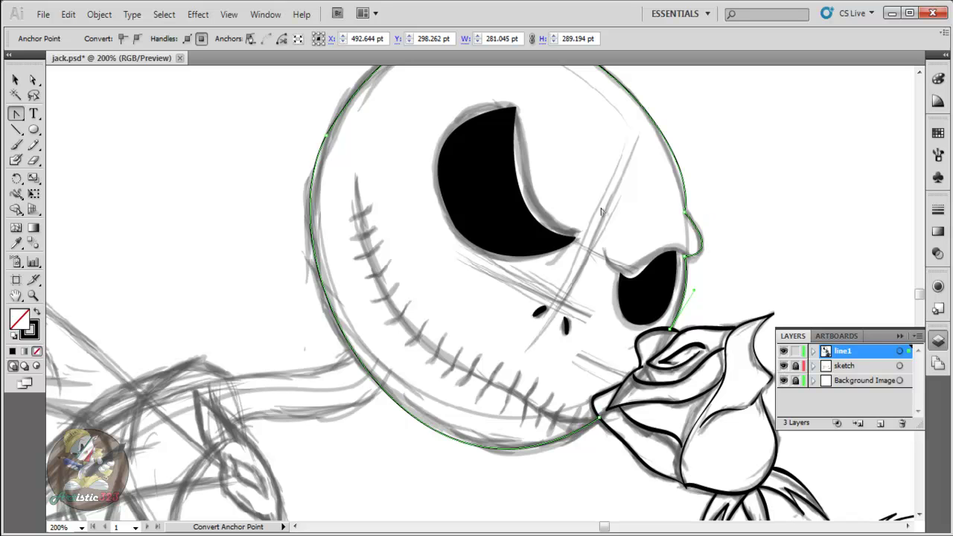
Fine-tune the brow bump's curve with Direct Selection and check it with the sketch layer hidden and shown.
{"action": "left_click", "coordinate": [33, 78]}
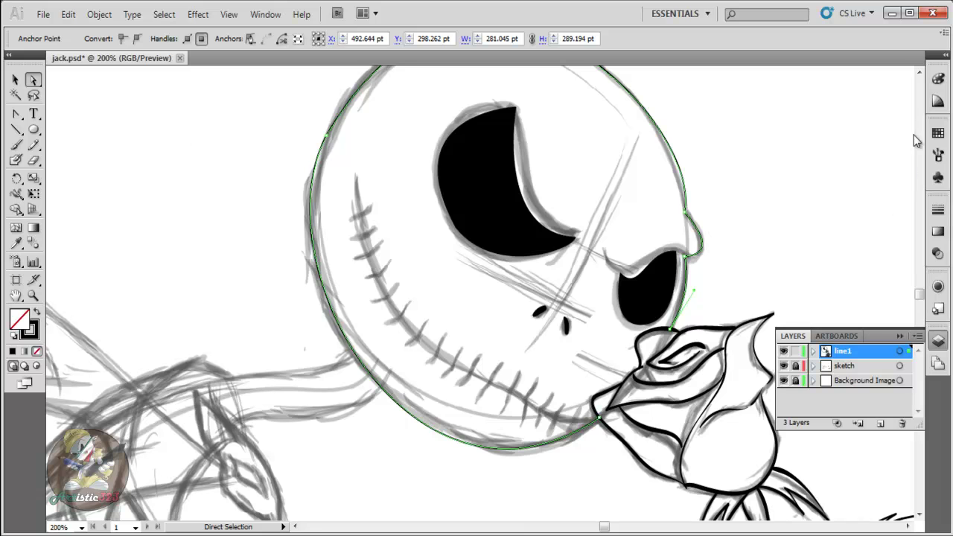
{"action": "left_click", "coordinate": [920, 73]}
{"action": "left_click", "coordinate": [687, 280]}
{"action": "left_click_drag", "start_coordinate": [726, 280], "coordinate": [723, 277]}
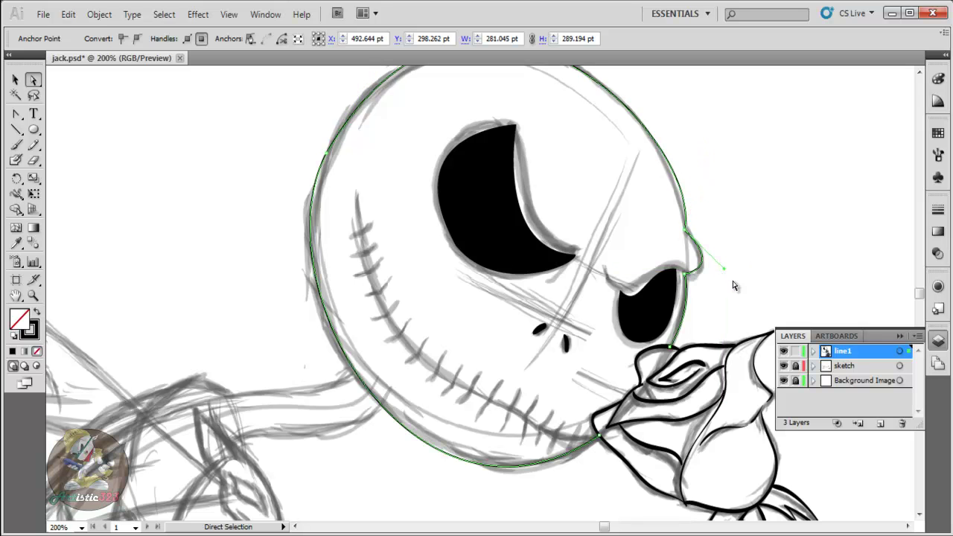
{"action": "left_click", "coordinate": [783, 365]}
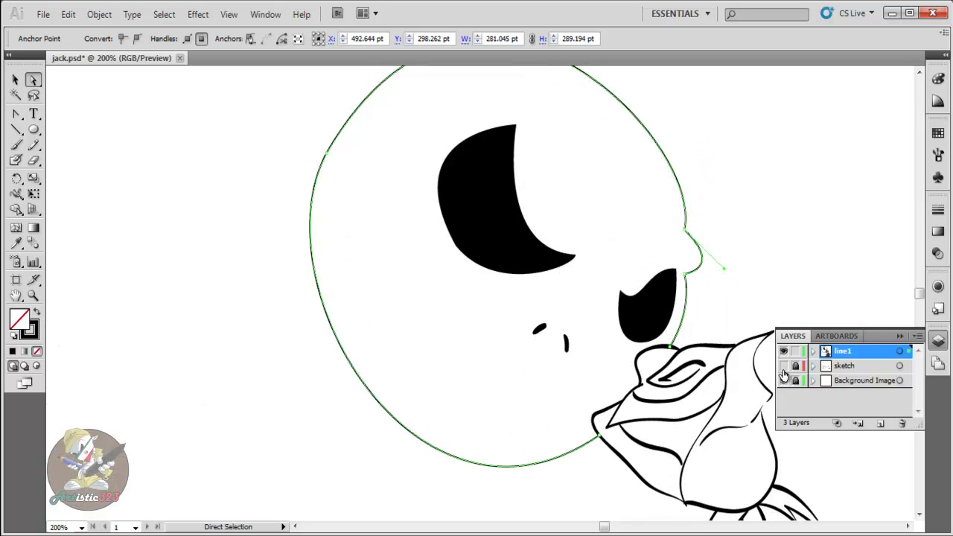
{"action": "left_click", "coordinate": [783, 365]}
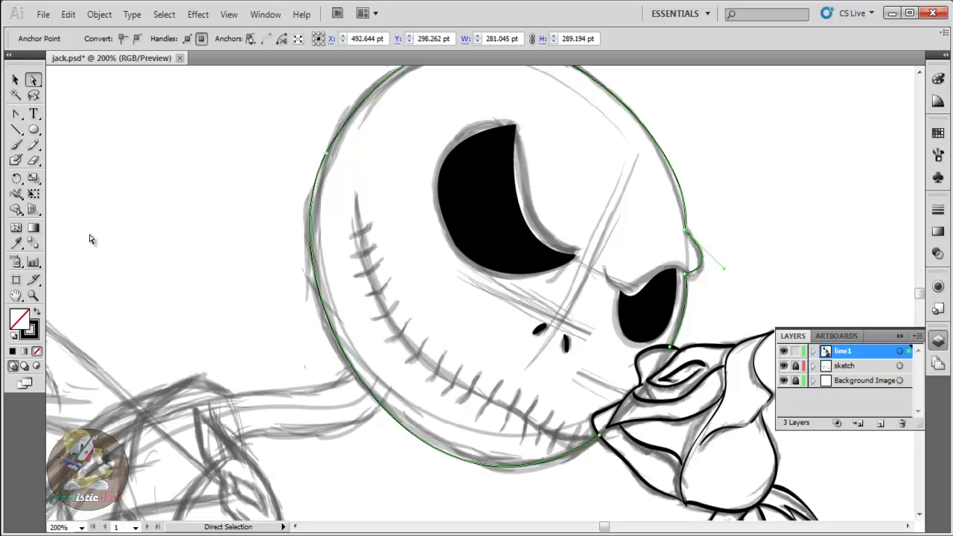
{"action": "left_click", "coordinate": [920, 514]}
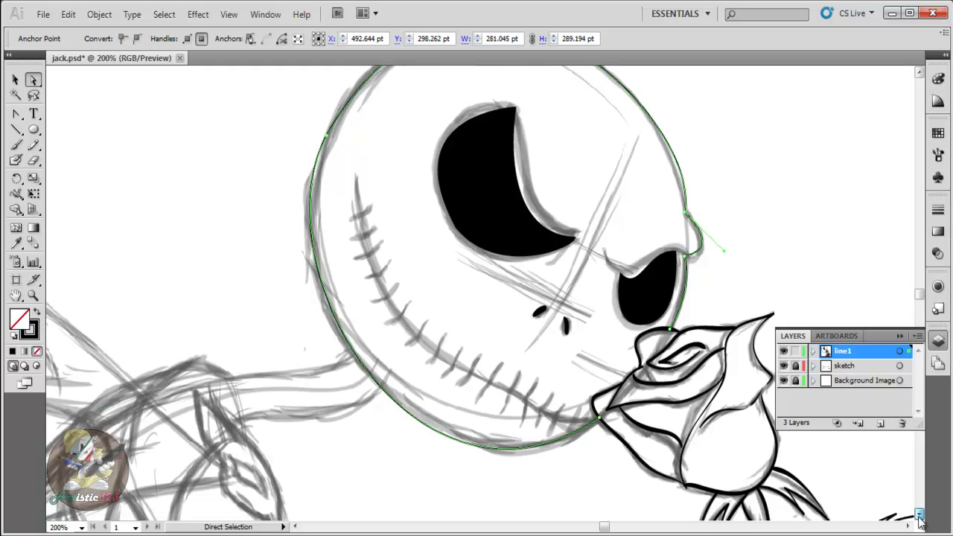
{"action": "left_click", "coordinate": [15, 81]}
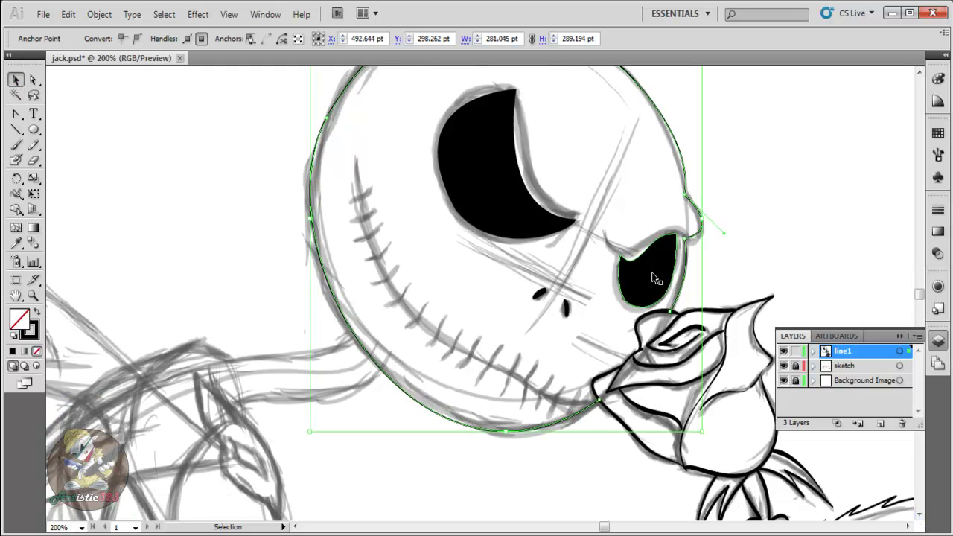
Examine the finished head outline against the sketch, from the top of the skull down to the jaw and rose.
{"action": "left_click", "coordinate": [686, 276]}
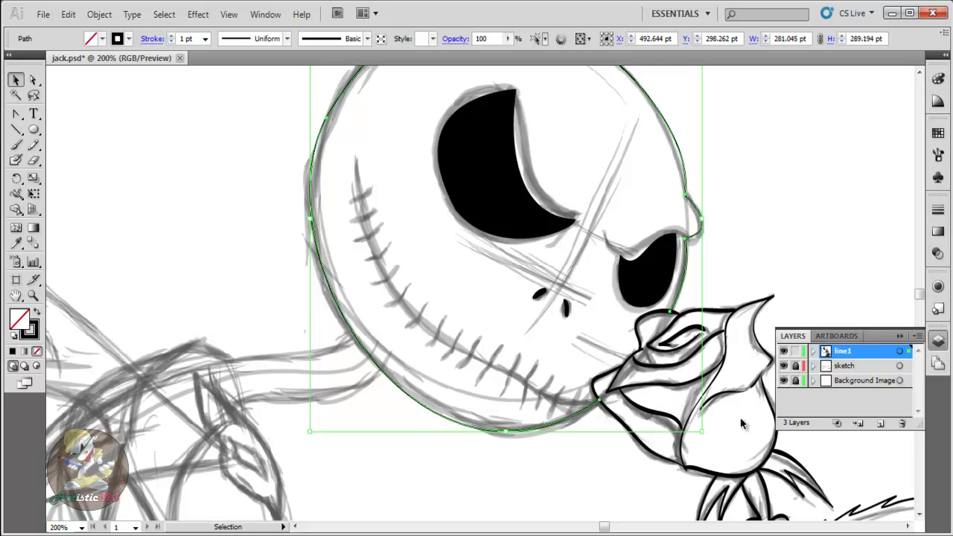
{"action": "left_click", "coordinate": [919, 514]}
{"action": "left_click", "coordinate": [919, 72]}
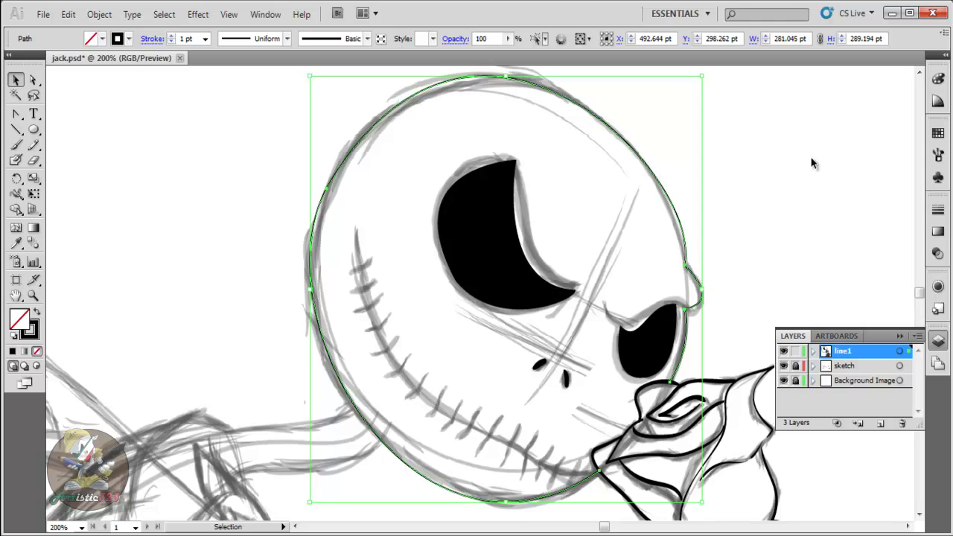
{"action": "scroll", "coordinate": [752, 276], "scroll_direction": "down", "scroll_amount": 1}
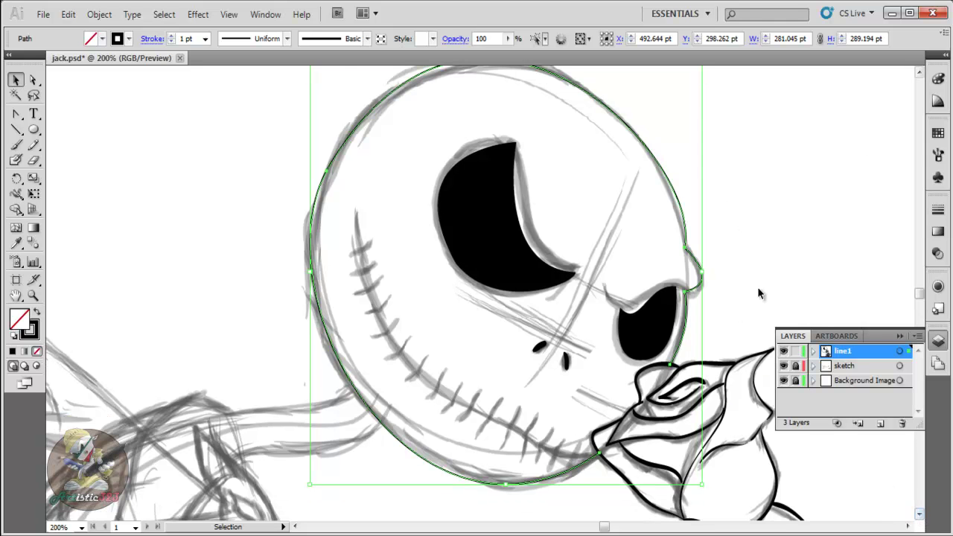
{"action": "left_click", "coordinate": [781, 265]}
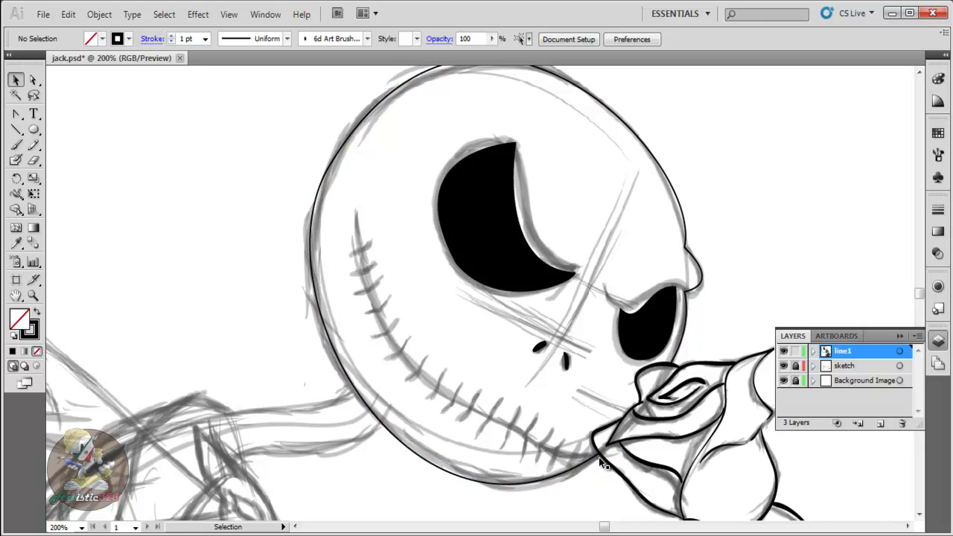
{"action": "left_click", "coordinate": [920, 515]}
{"action": "left_click", "coordinate": [919, 515]}
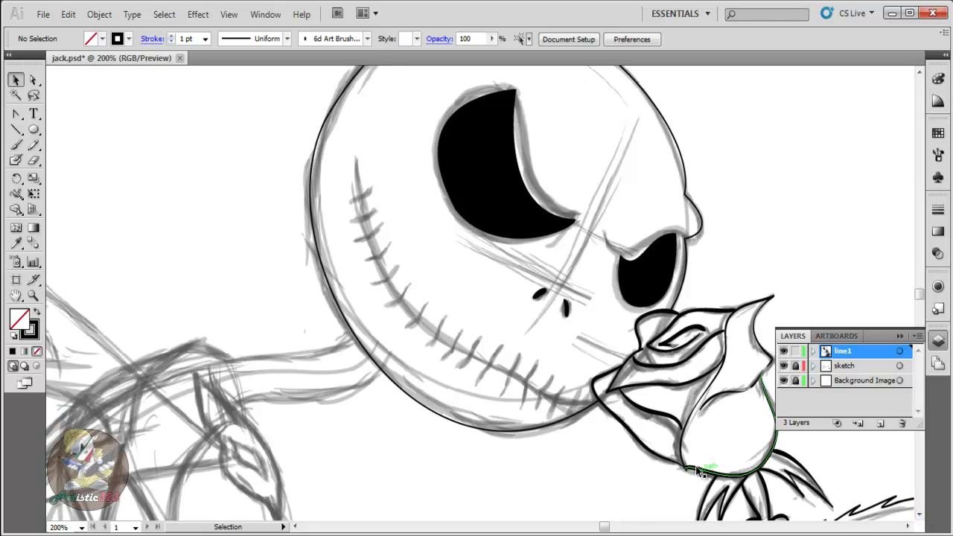
{"action": "left_click", "coordinate": [554, 423]}
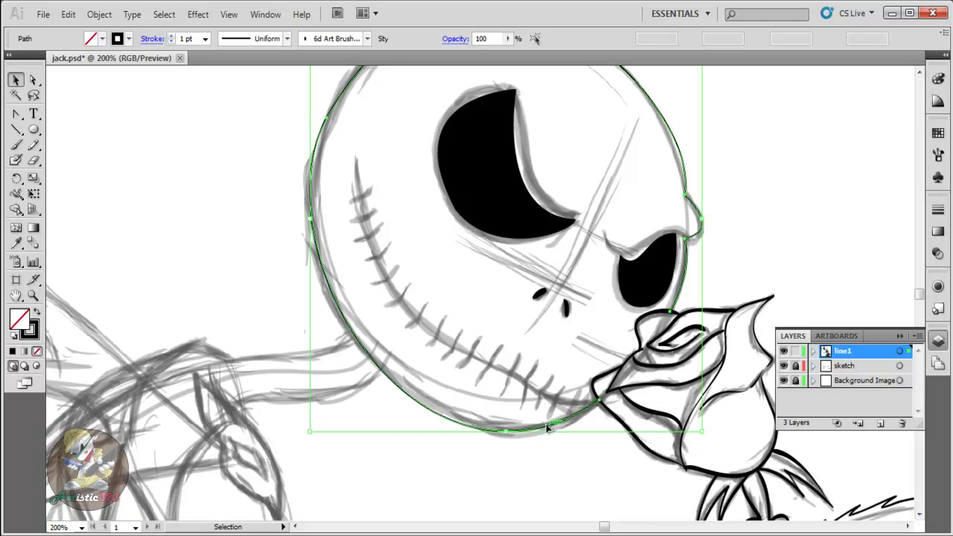
{"action": "left_click", "coordinate": [756, 271]}
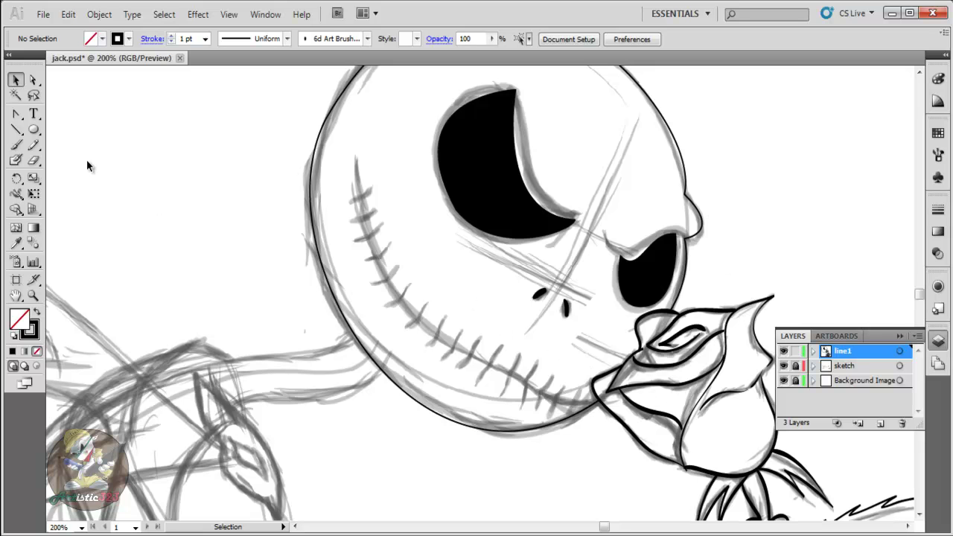
Draw the mouth line with the Pen tool using three anchors, from the upper cheek along the sketched smile to the rose.
{"action": "left_click_drag", "start_coordinate": [17, 123], "coordinate": [63, 116]}
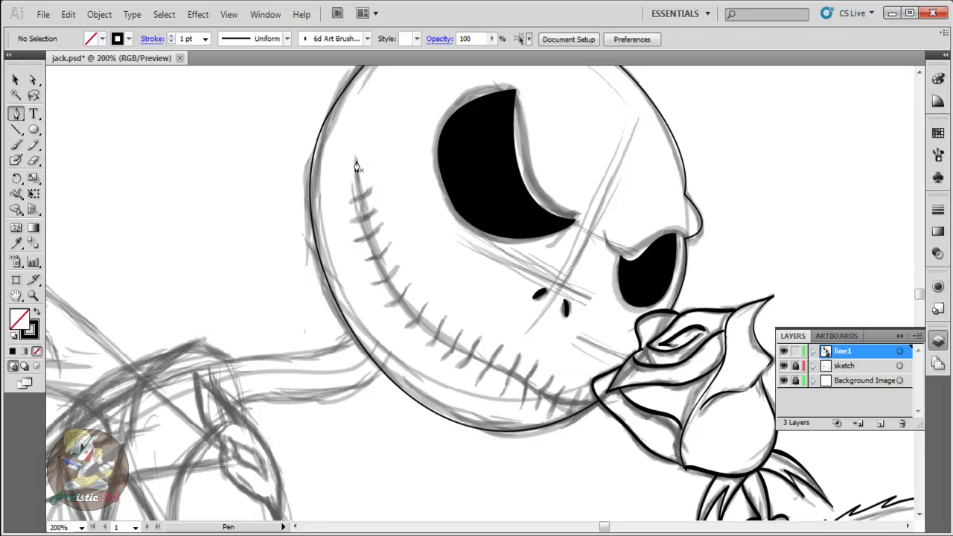
{"action": "left_click_drag", "start_coordinate": [355, 161], "coordinate": [349, 208]}
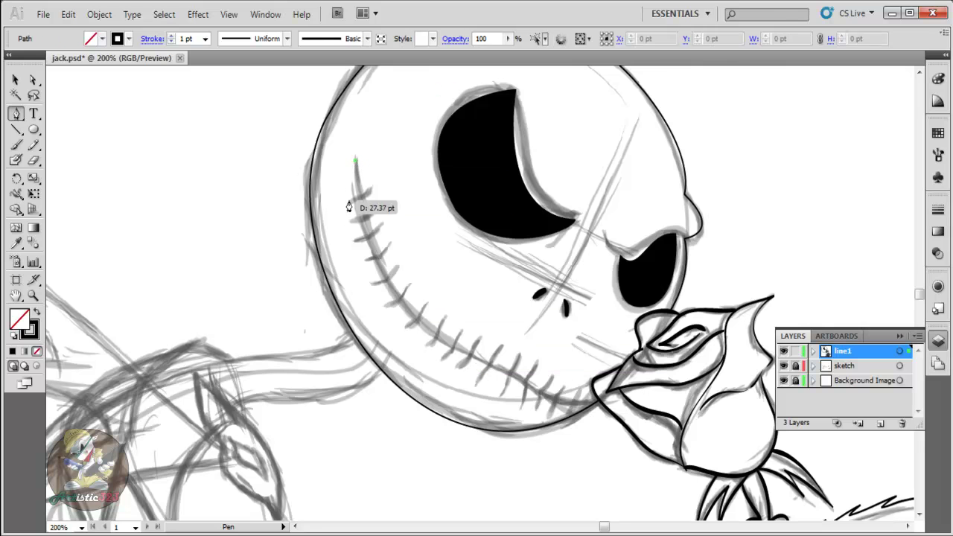
{"action": "left_click", "coordinate": [505, 371]}
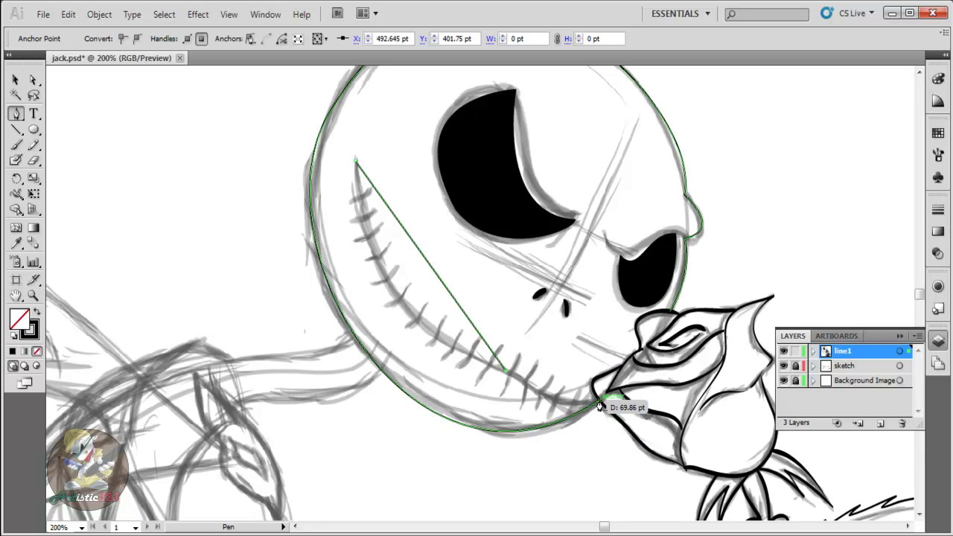
{"action": "left_click", "coordinate": [599, 400]}
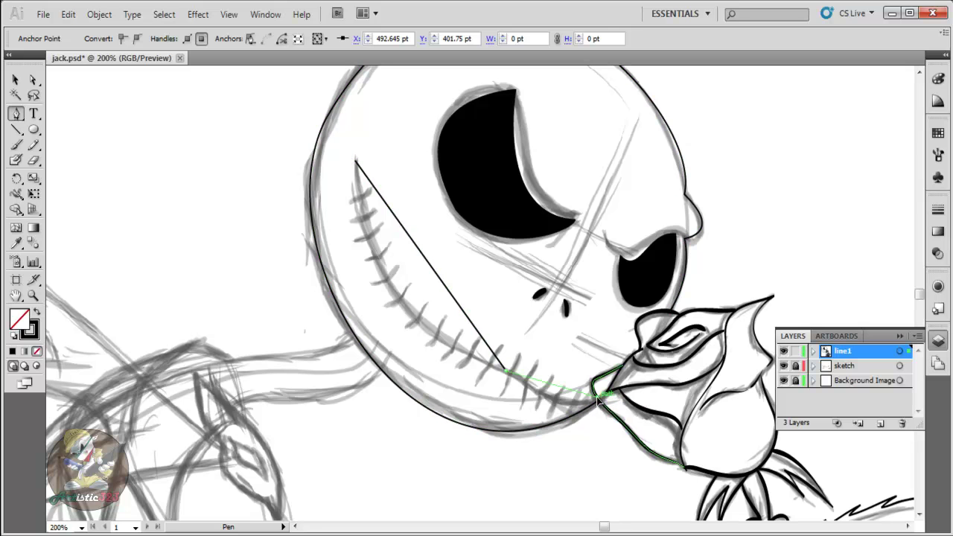
Curve both mouth line segments with the Convert Anchor Point tool so they follow the sketched smile.
{"action": "left_click_drag", "start_coordinate": [17, 114], "coordinate": [59, 162]}
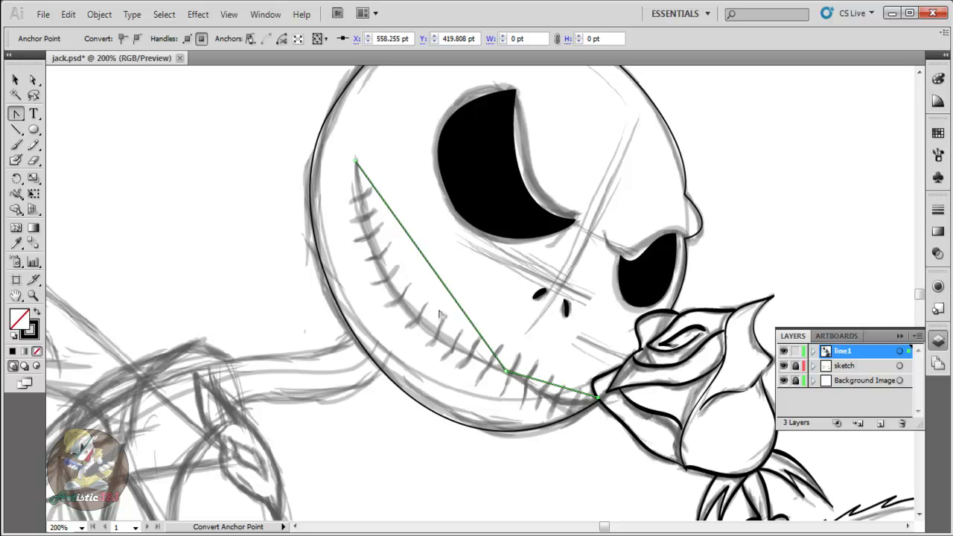
{"action": "left_click_drag", "start_coordinate": [356, 161], "coordinate": [349, 314]}
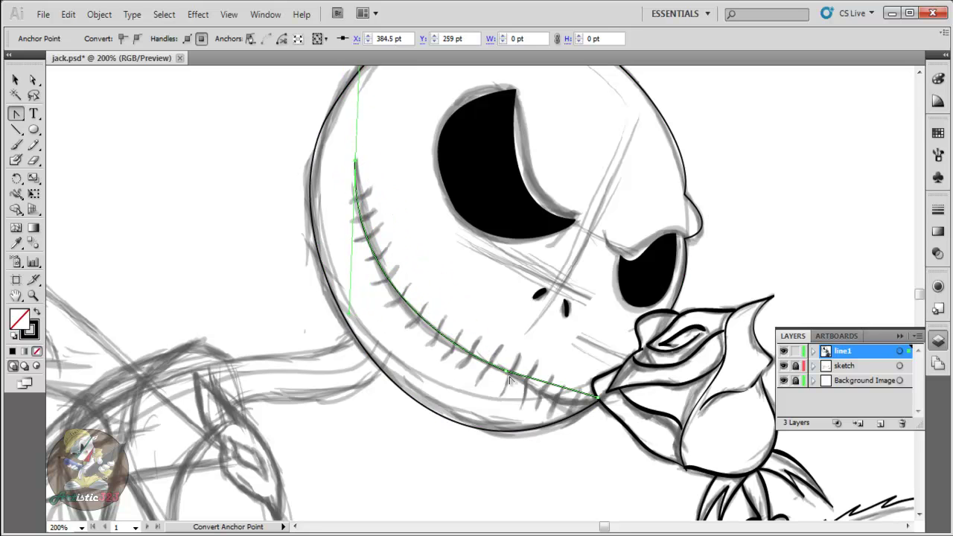
{"action": "left_click_drag", "start_coordinate": [598, 398], "coordinate": [626, 377]}
{"action": "left_click", "coordinate": [527, 378]}
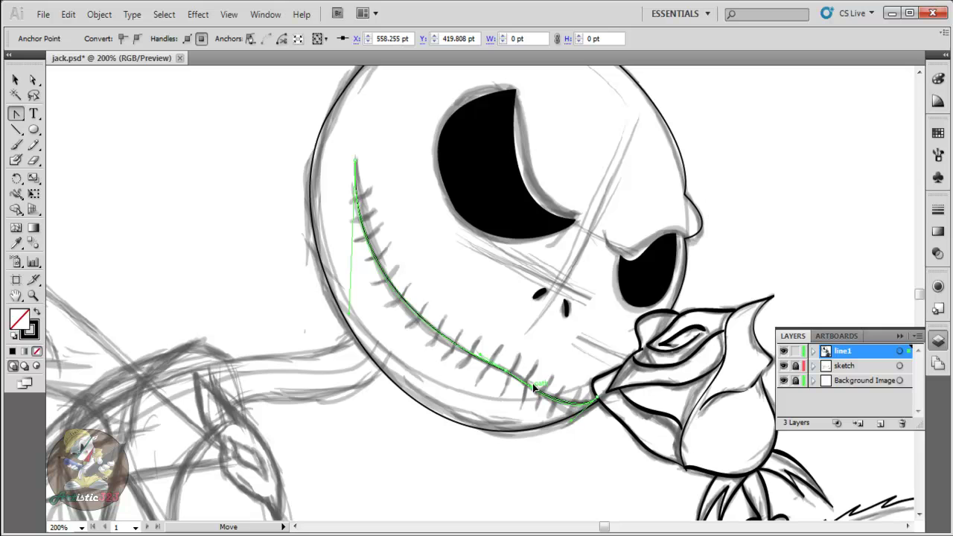
{"action": "left_click", "coordinate": [533, 387]}
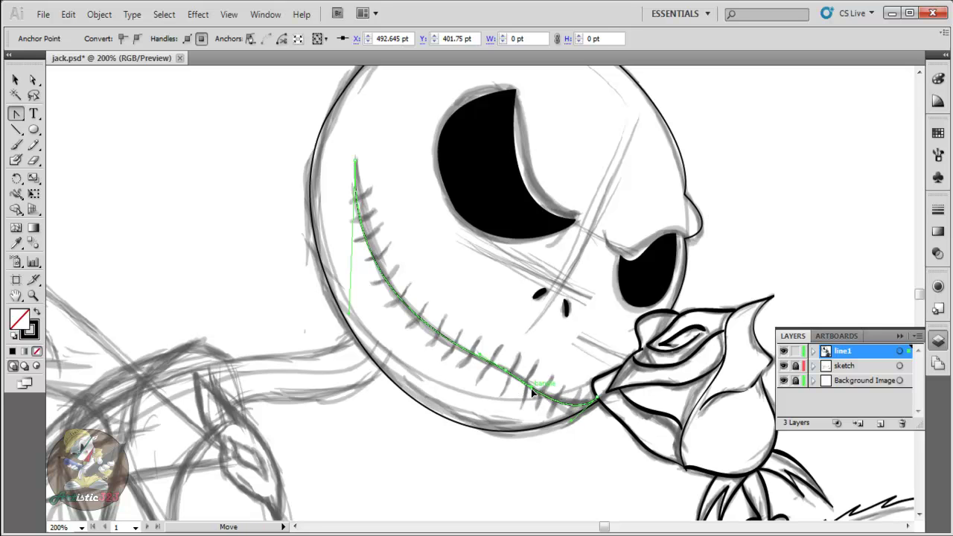
{"action": "left_click", "coordinate": [533, 388], "text": "alt"}
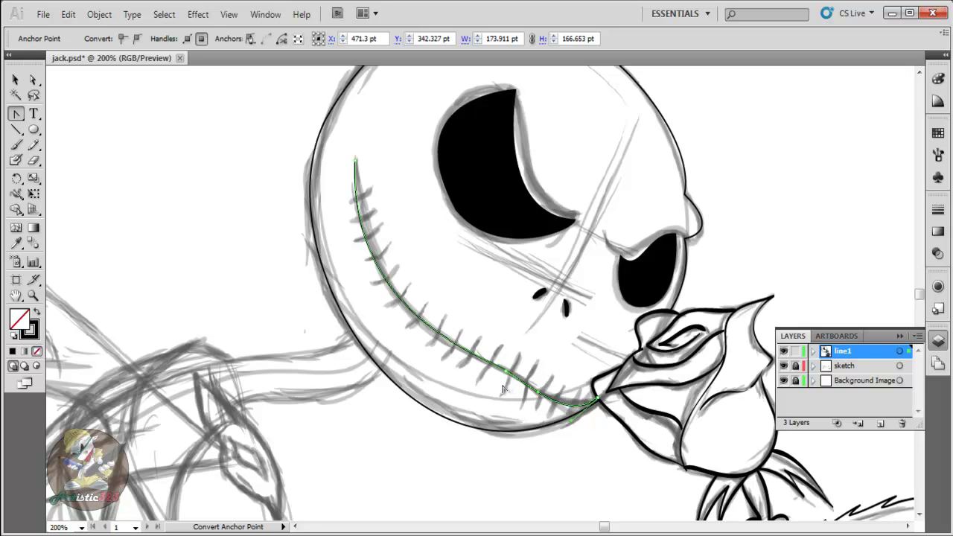
{"action": "left_click", "coordinate": [505, 390]}
Fine-tune the curve handles at both ends of the mouth line with Direct Selection.
{"action": "left_click", "coordinate": [33, 79]}
{"action": "left_click", "coordinate": [358, 163]}
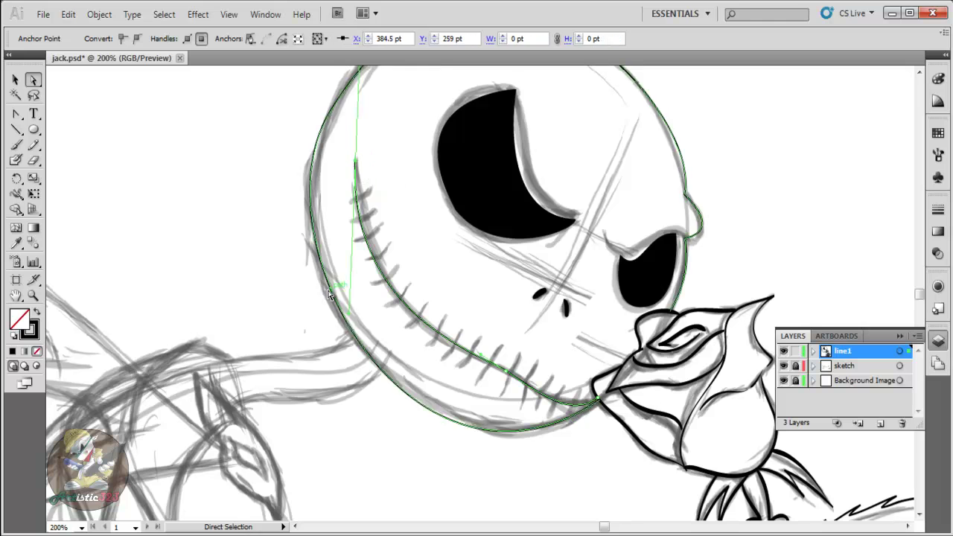
{"action": "left_click_drag", "start_coordinate": [347, 313], "coordinate": [342, 317]}
{"action": "left_click", "coordinate": [602, 405]}
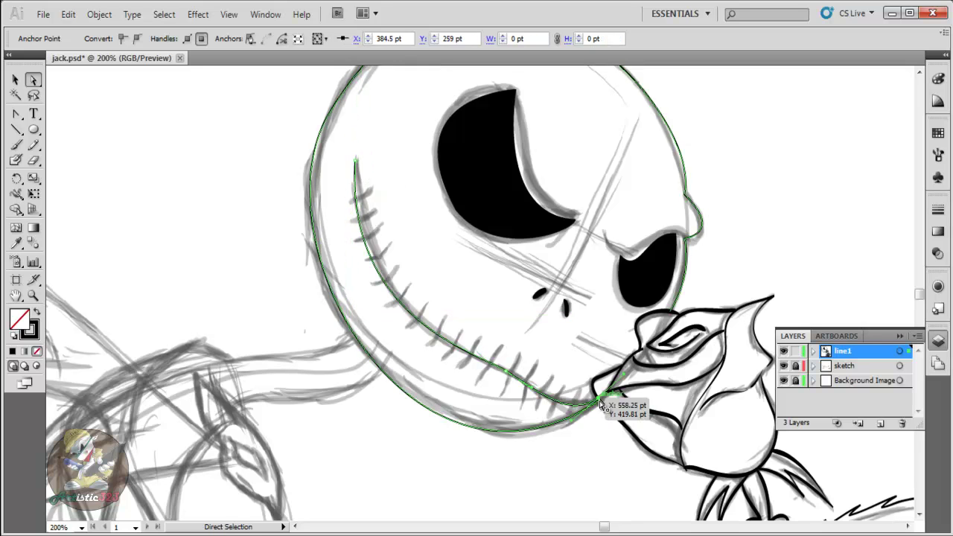
{"action": "left_click_drag", "start_coordinate": [574, 423], "coordinate": [570, 425]}
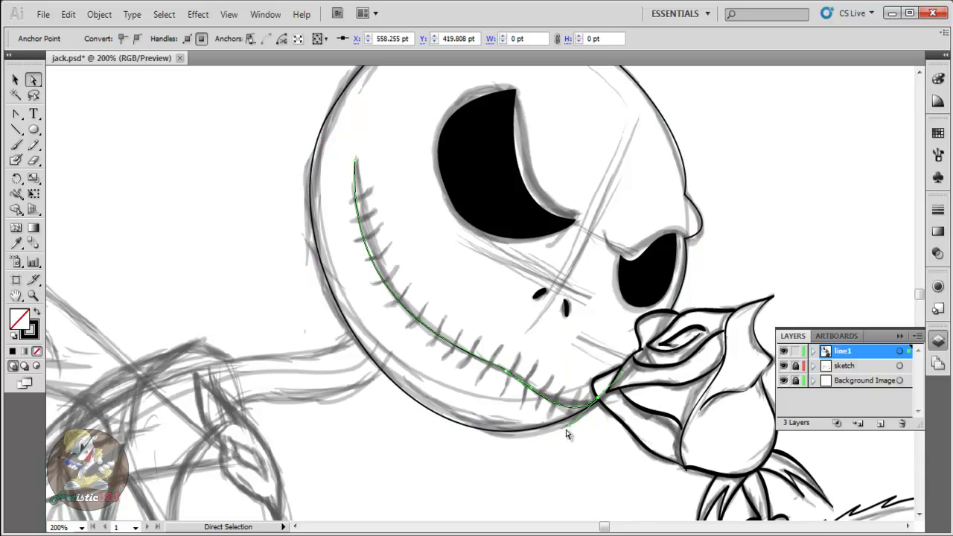
Hide the sketch layer, smooth the bend at the mouth line's middle anchor, and show the sketch layer again.
{"action": "left_click", "coordinate": [784, 367]}
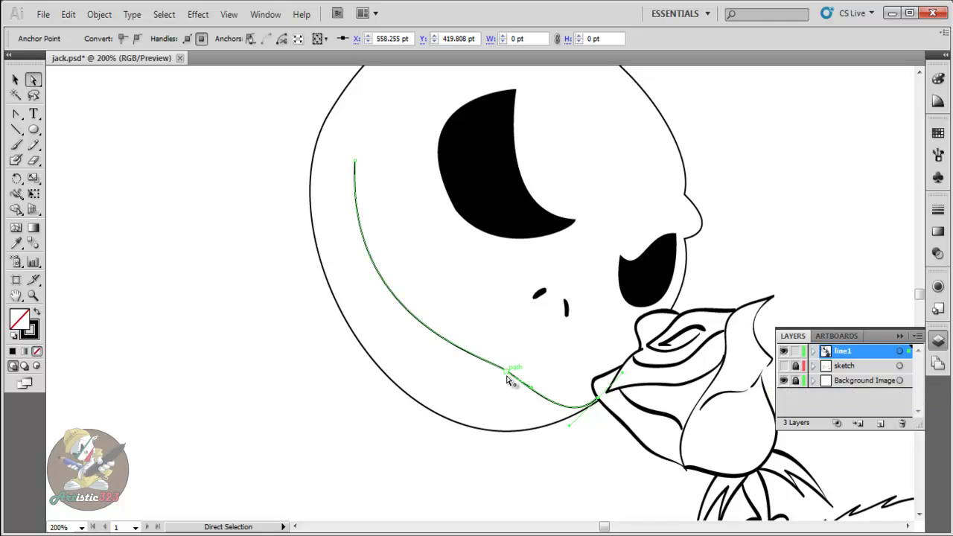
{"action": "left_click_drag", "start_coordinate": [506, 374], "coordinate": [476, 341]}
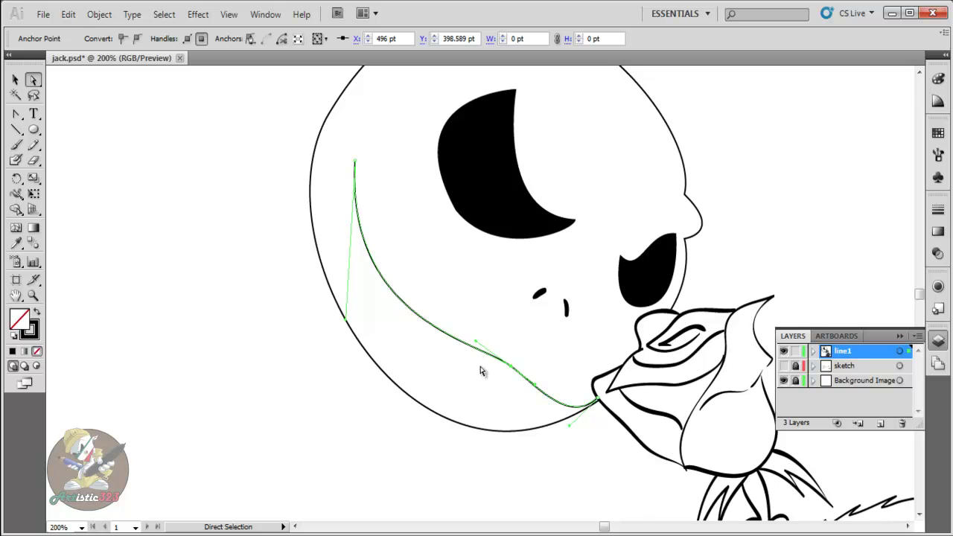
{"action": "left_click", "coordinate": [784, 365]}
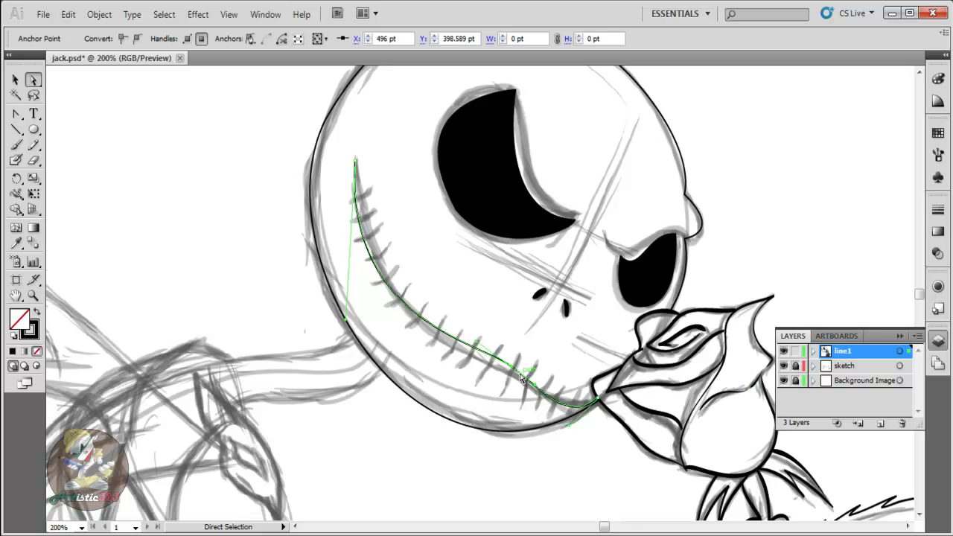
Lower the mouth line's middle anchor slightly and adjust its upper curve to the sketch, checking it with the sketch layer hidden and shown.
{"action": "left_click_drag", "start_coordinate": [512, 370], "coordinate": [512, 375]}
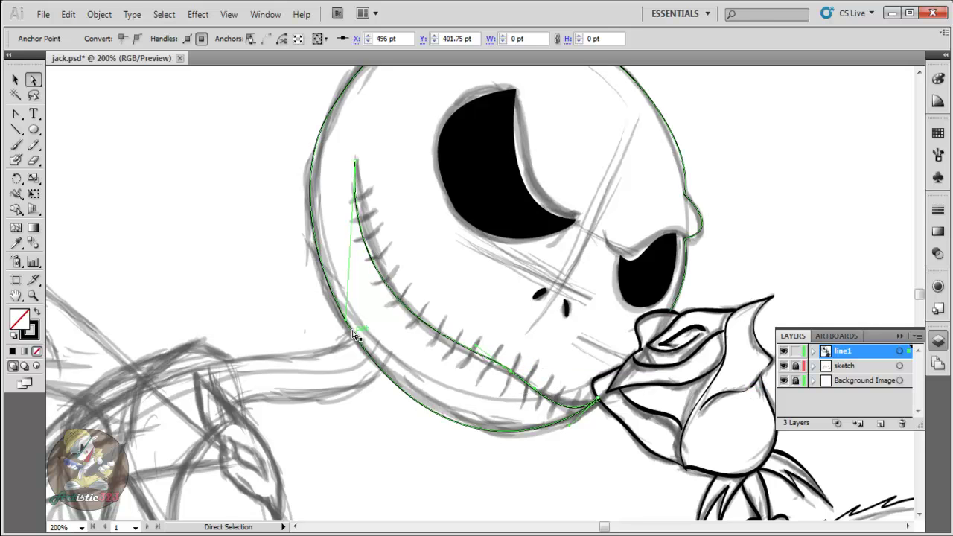
{"action": "left_click_drag", "start_coordinate": [353, 334], "coordinate": [371, 350]}
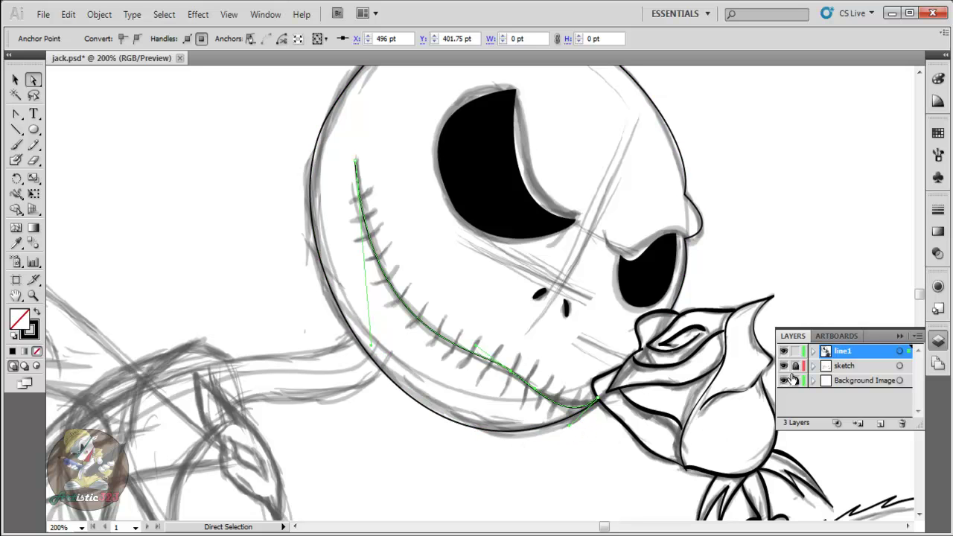
{"action": "left_click", "coordinate": [783, 366]}
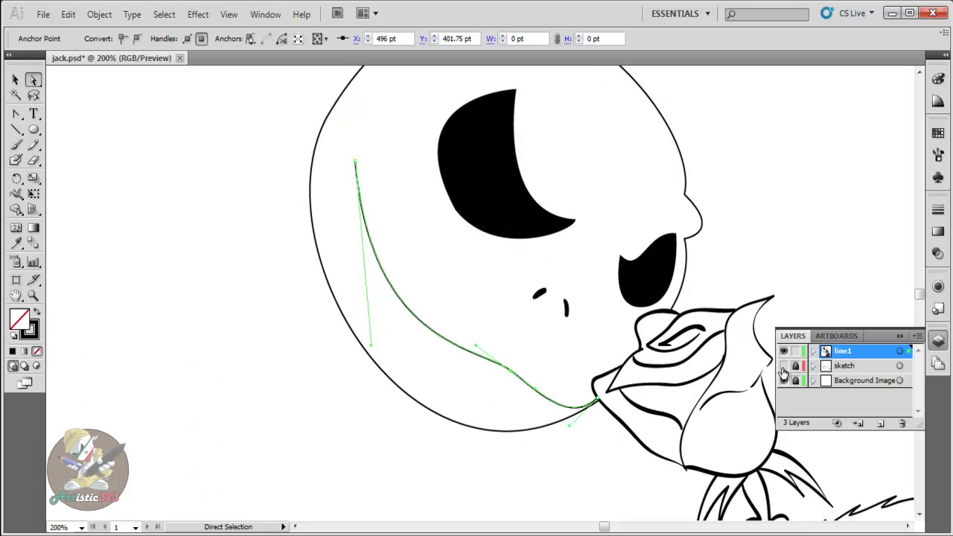
{"action": "left_click", "coordinate": [782, 366]}
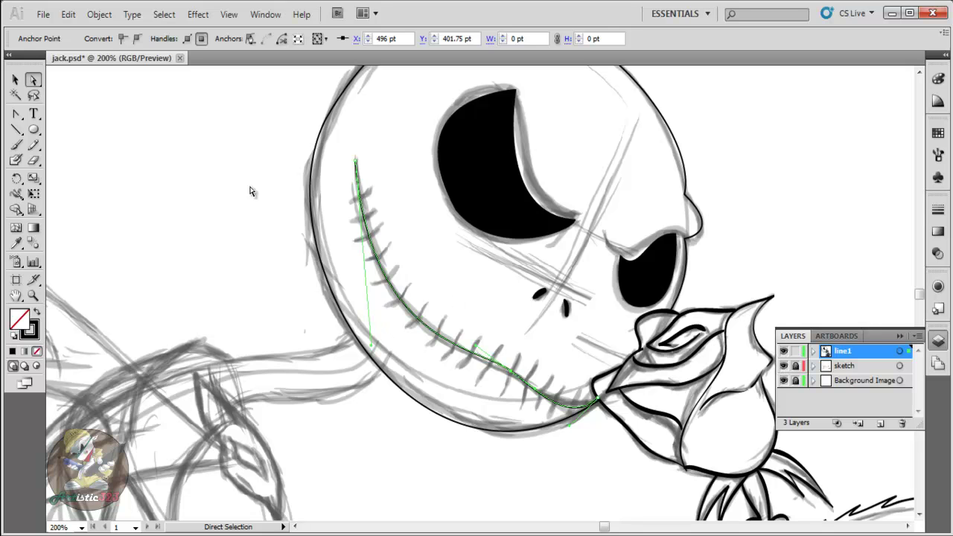
{"action": "left_click", "coordinate": [16, 79]}
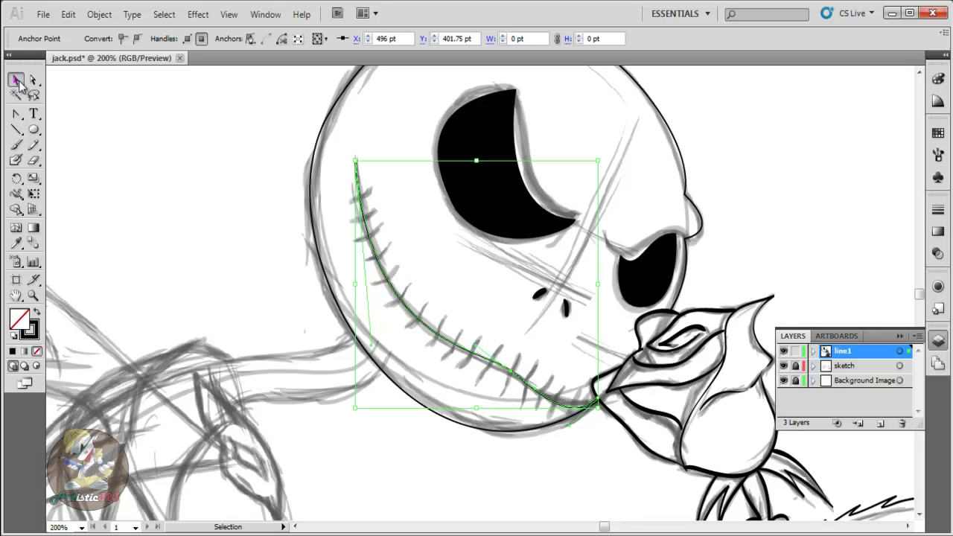
{"action": "left_click", "coordinate": [390, 255]}
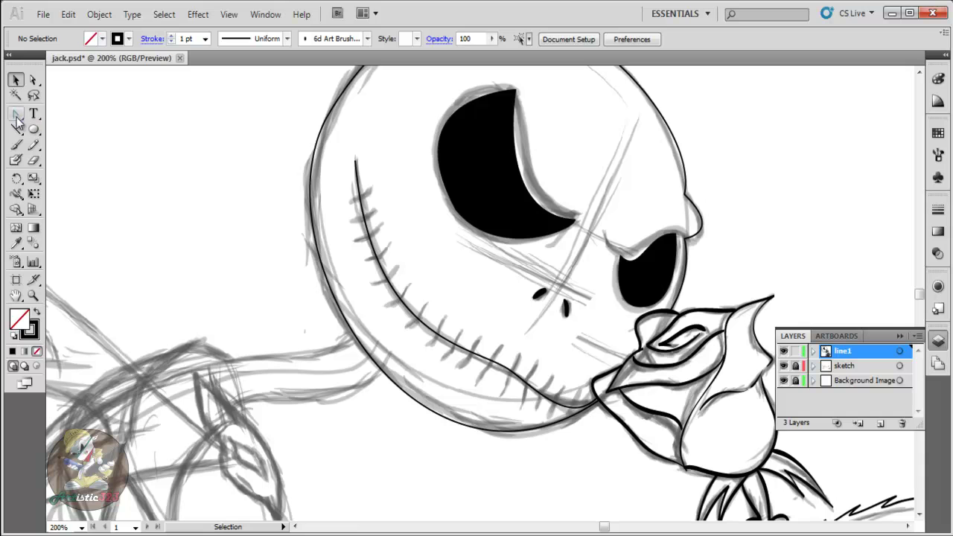
Set up the Paintbrush with a 0.5 pt stroke for inking the mouth stitches.
{"action": "left_click", "coordinate": [16, 144]}
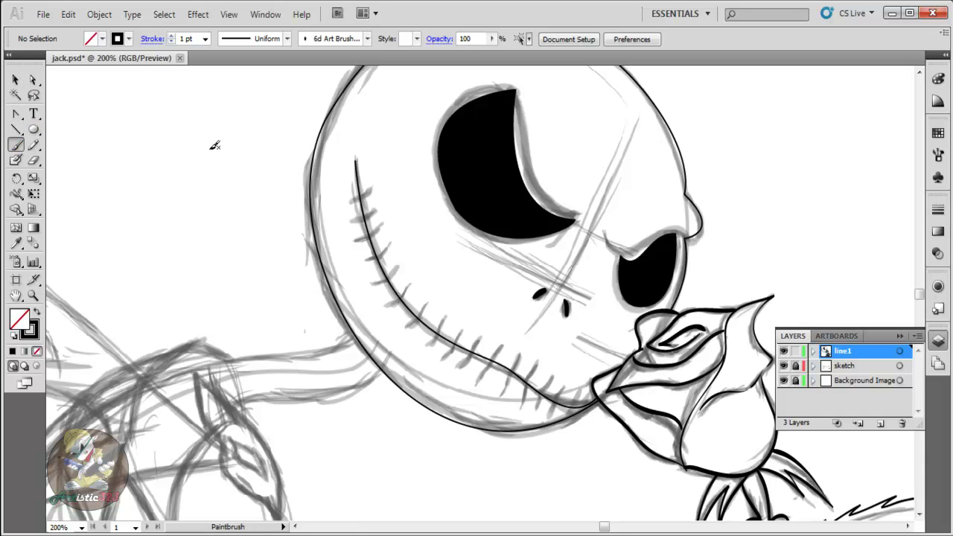
{"action": "left_click", "coordinate": [205, 38]}
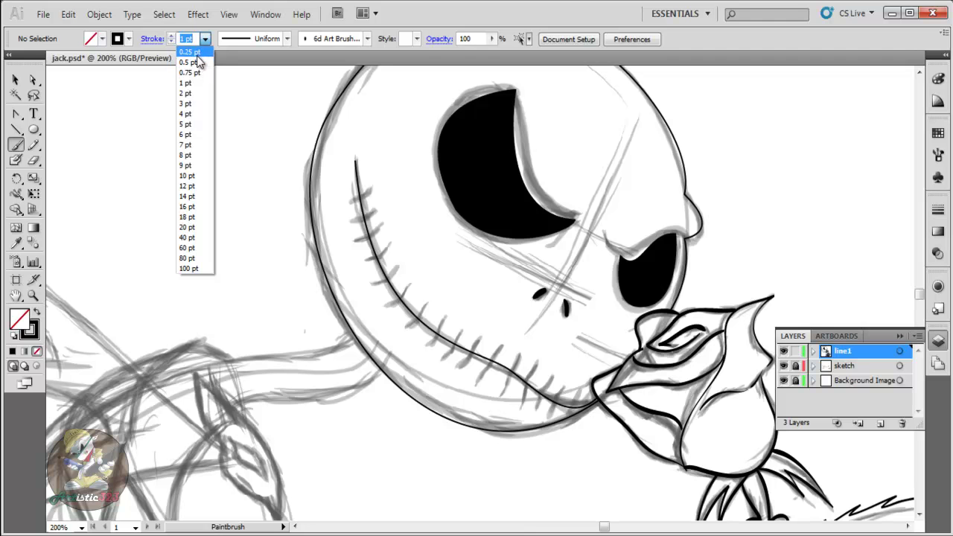
{"action": "left_click", "coordinate": [195, 64]}
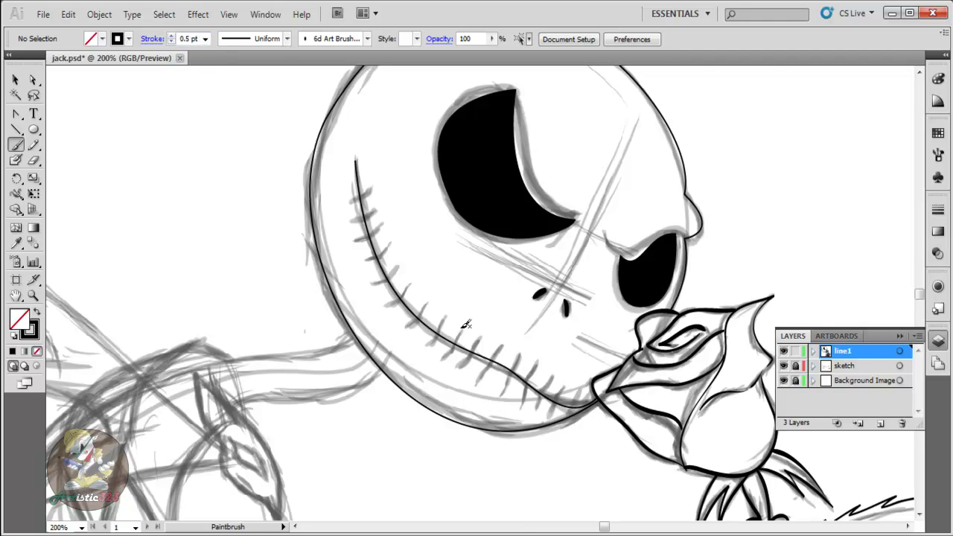
{"action": "key", "text": "ctrl+plus"}
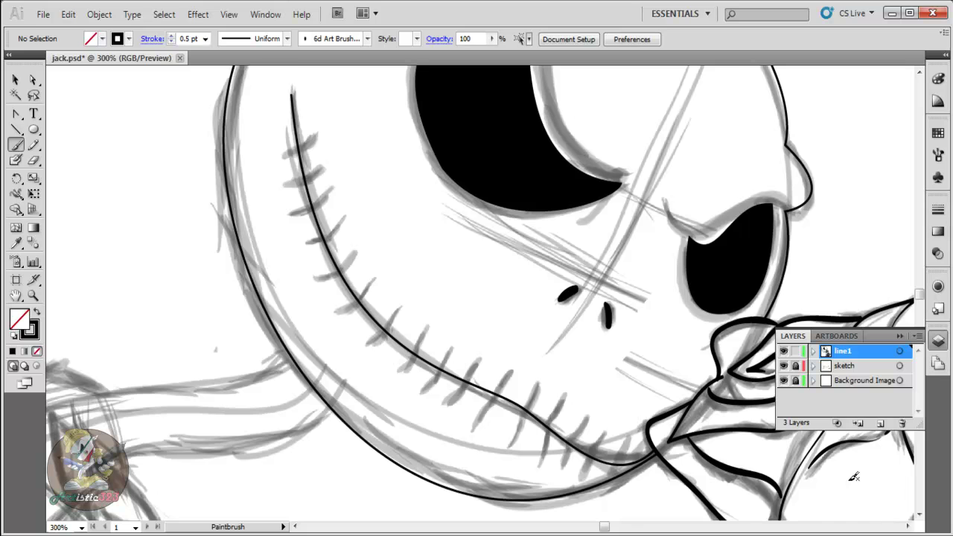
{"action": "scroll", "coordinate": [521, 350], "scroll_direction": "down", "scroll_amount": 3}
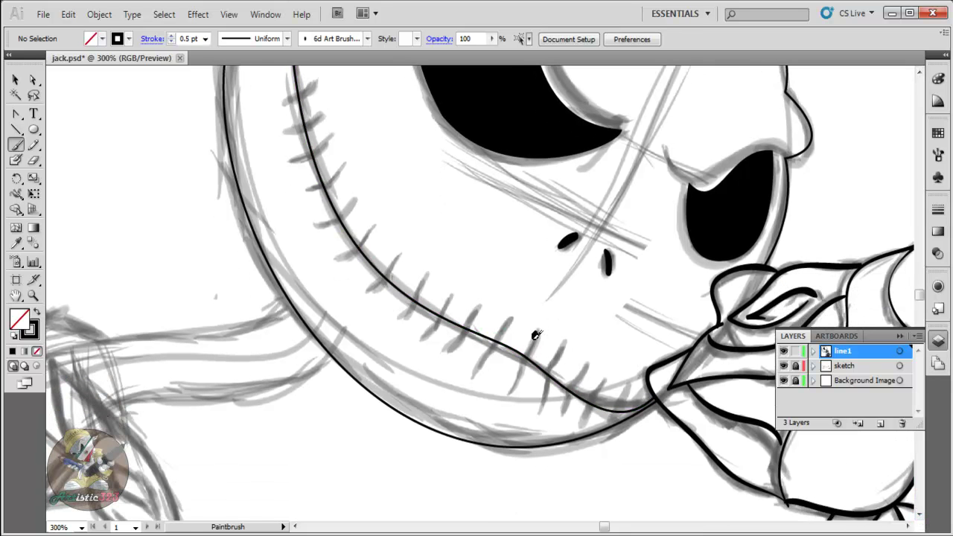
Try painting two stitches, each as one straight stroke across the mouth line near the rose.
{"action": "left_click_drag", "start_coordinate": [536, 334], "coordinate": [503, 399]}
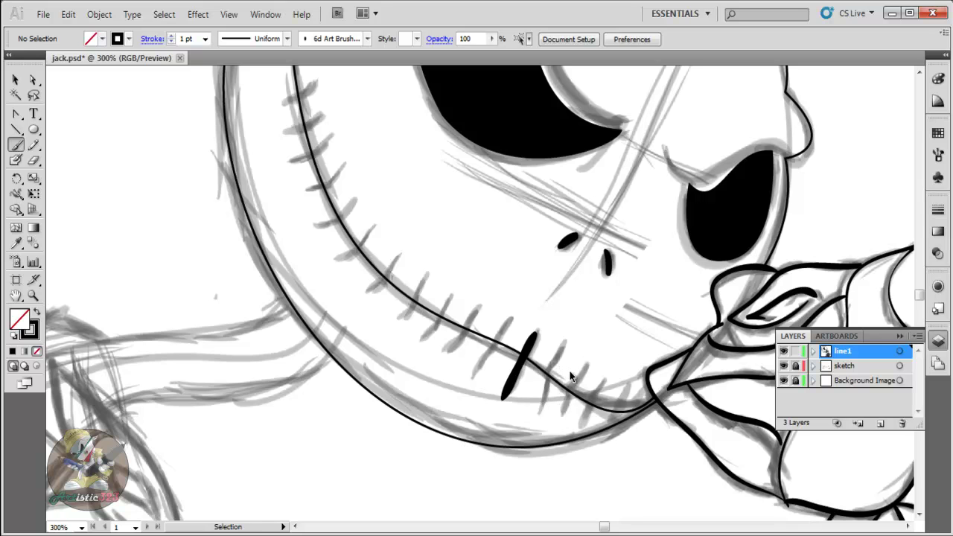
{"action": "key", "text": "ctrl+z"}
{"action": "left_click_drag", "start_coordinate": [535, 329], "coordinate": [498, 399]}
{"action": "left_click_drag", "start_coordinate": [563, 344], "coordinate": [534, 415]}
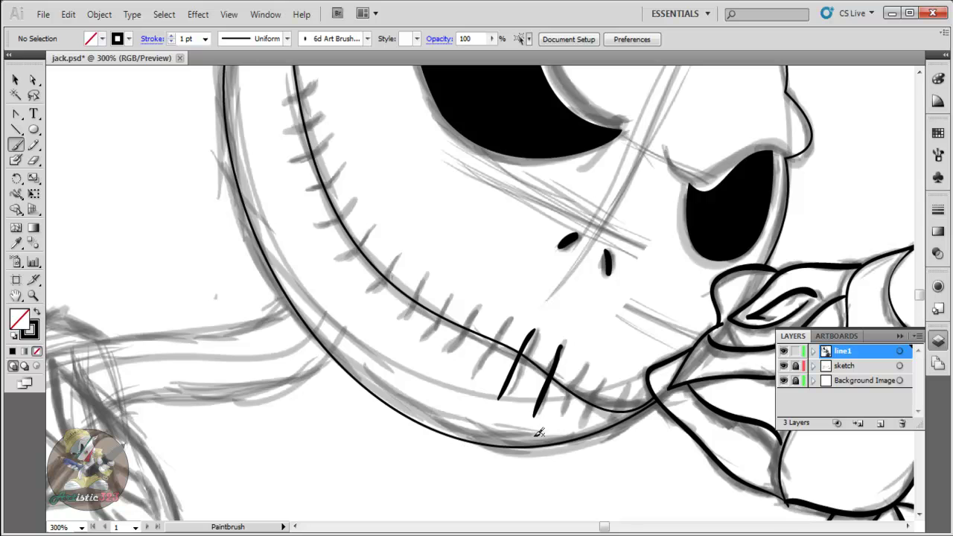
{"action": "key", "text": "ctrl+z"}
{"action": "key", "text": "ctrl+z"}
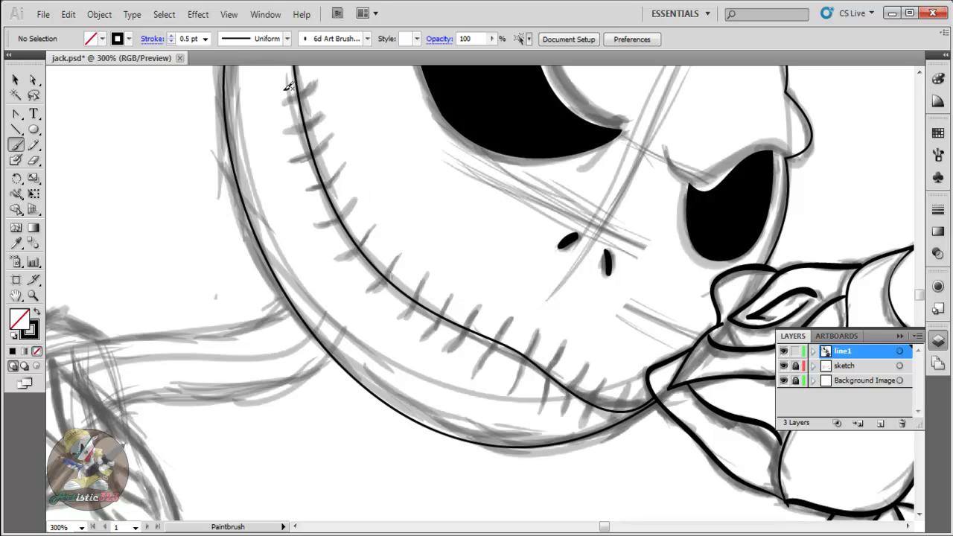
Choose a thinner stroke and paint one curved stitch in two halves, above and below the lower part of the mouth line.
{"action": "left_click", "coordinate": [205, 39]}
{"action": "left_click", "coordinate": [190, 48]}
{"action": "left_click_drag", "start_coordinate": [525, 363], "coordinate": [520, 376]}
{"action": "key", "text": "ctrl+z"}
{"action": "left_click_drag", "start_coordinate": [522, 376], "coordinate": [515, 386]}
{"action": "mouse_move", "coordinate": [615, 306]}
{"action": "left_mouse_down"}
{"action": "mouse_move", "coordinate": [595, 308]}
{"action": "mouse_move", "coordinate": [618, 346]}
{"action": "mouse_move", "coordinate": [644, 322]}
{"action": "mouse_move", "coordinate": [664, 329]}
{"action": "left_mouse_up"}
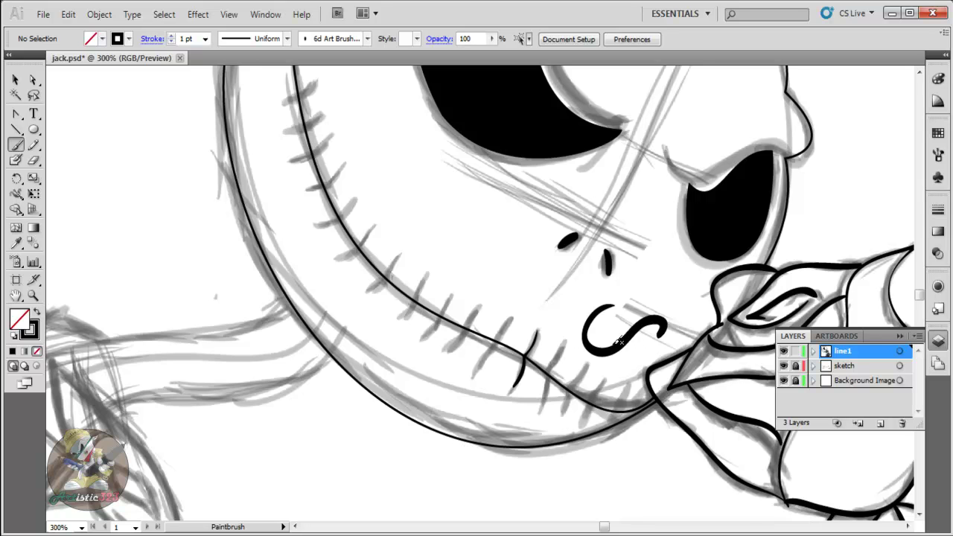
{"action": "key", "text": "ctrl+z"}
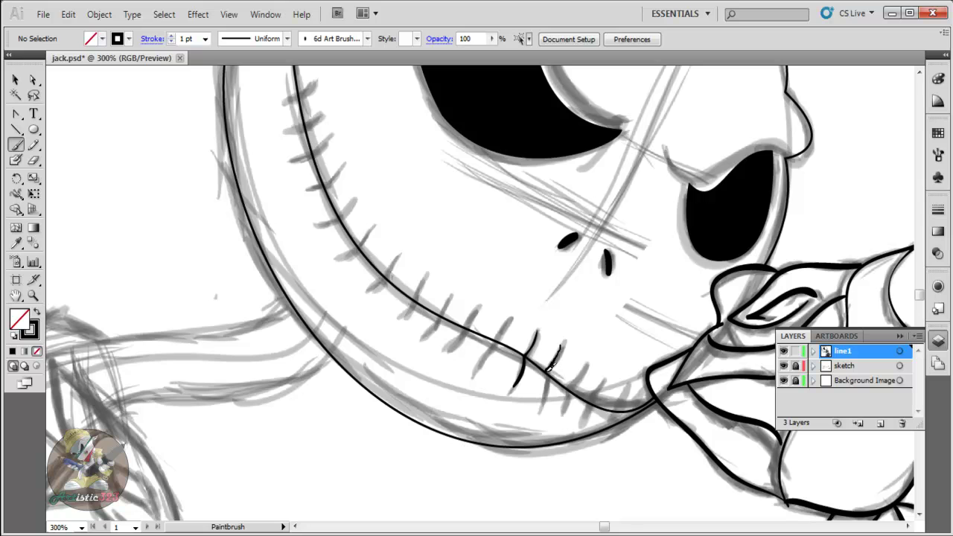
Paint the remaining curved stitches from the first one to the mouth corner beside the rose, each in two halves meeting at the mouth line.
{"action": "left_click_drag", "start_coordinate": [547, 386], "coordinate": [541, 402]}
{"action": "left_click_drag", "start_coordinate": [568, 406], "coordinate": [564, 414]}
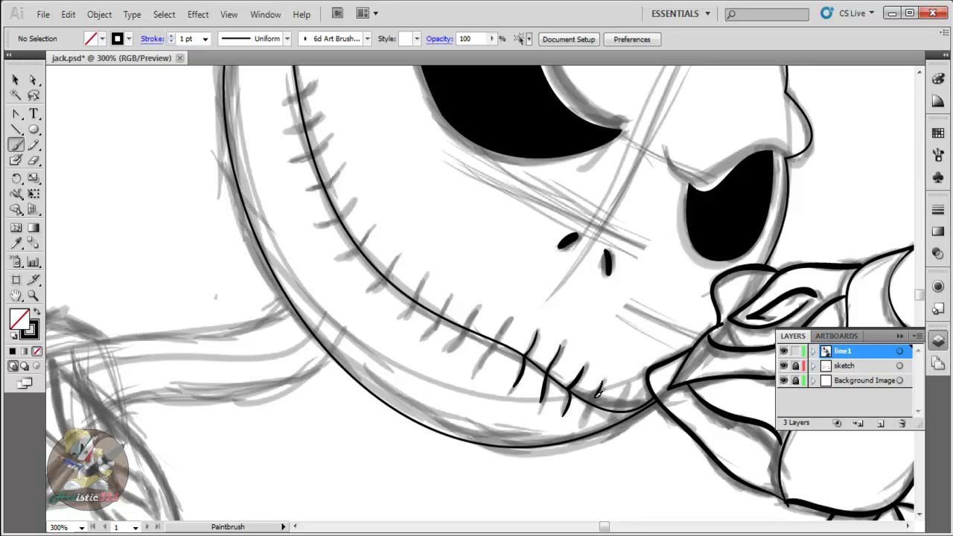
{"action": "left_click_drag", "start_coordinate": [592, 403], "coordinate": [581, 423]}
{"action": "left_click_drag", "start_coordinate": [610, 409], "coordinate": [605, 423]}
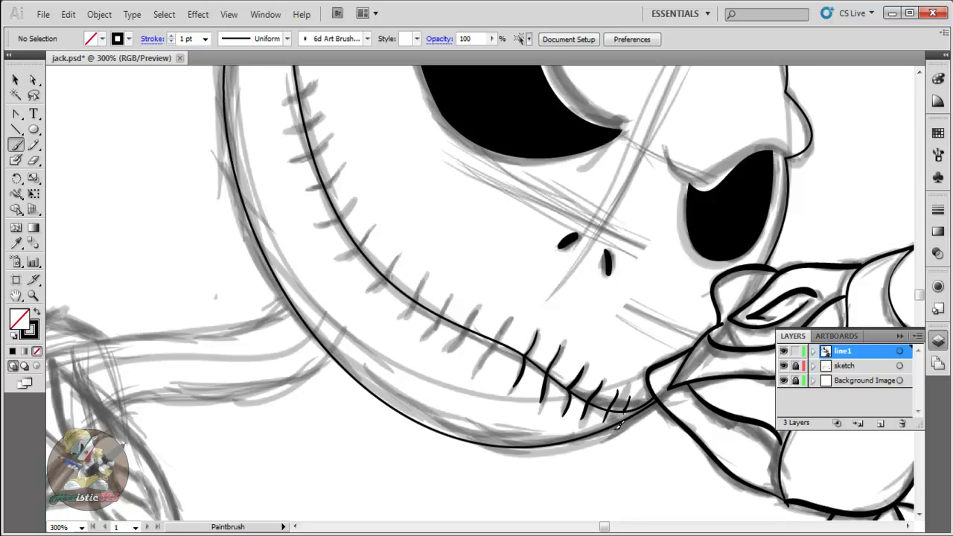
{"action": "left_click_drag", "start_coordinate": [618, 410], "coordinate": [628, 406]}
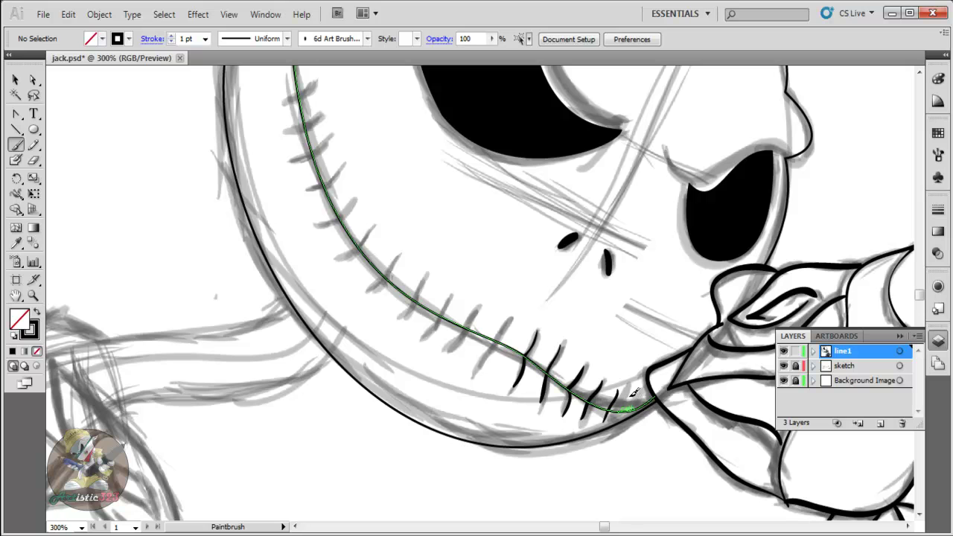
{"action": "left_click_drag", "start_coordinate": [624, 412], "coordinate": [626, 409]}
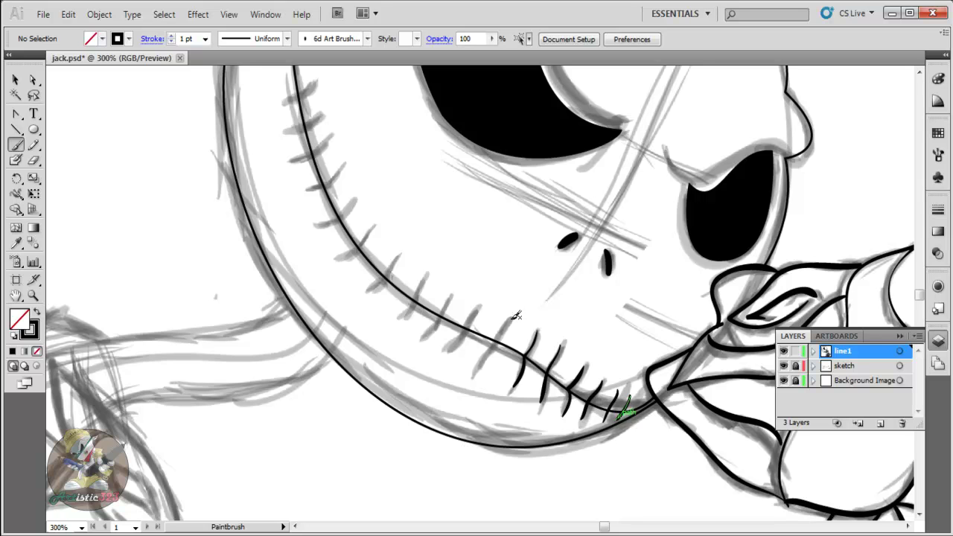
{"action": "key", "text": "ctrl+z"}
Try painting the next stitch on the cheek side of the first one, also with a 0.25 pt stroke.
{"action": "left_click_drag", "start_coordinate": [508, 321], "coordinate": [498, 340]}
{"action": "key", "text": "ctrl+z"}
{"action": "left_click_drag", "start_coordinate": [510, 321], "coordinate": [473, 367]}
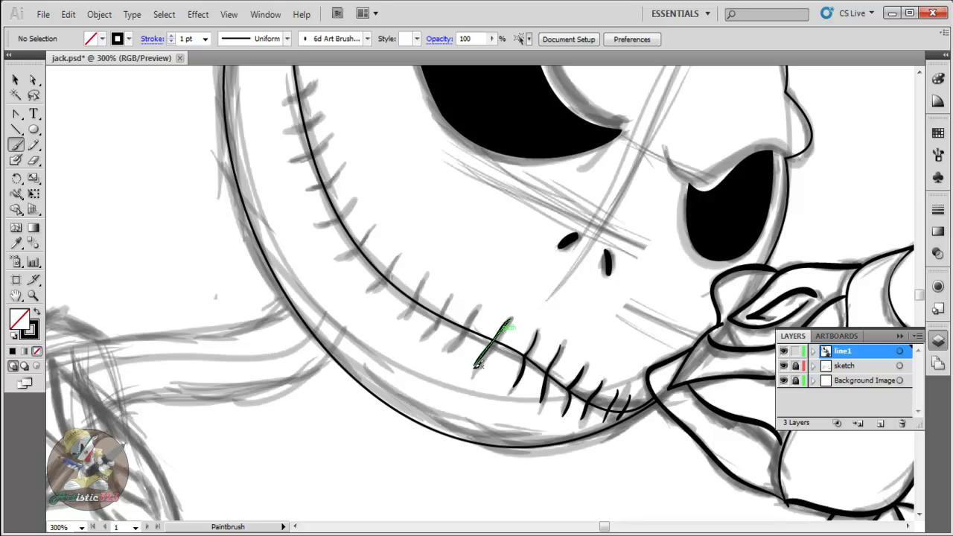
{"action": "key", "text": "ctrl"}
{"action": "key", "text": "ctrl+z"}
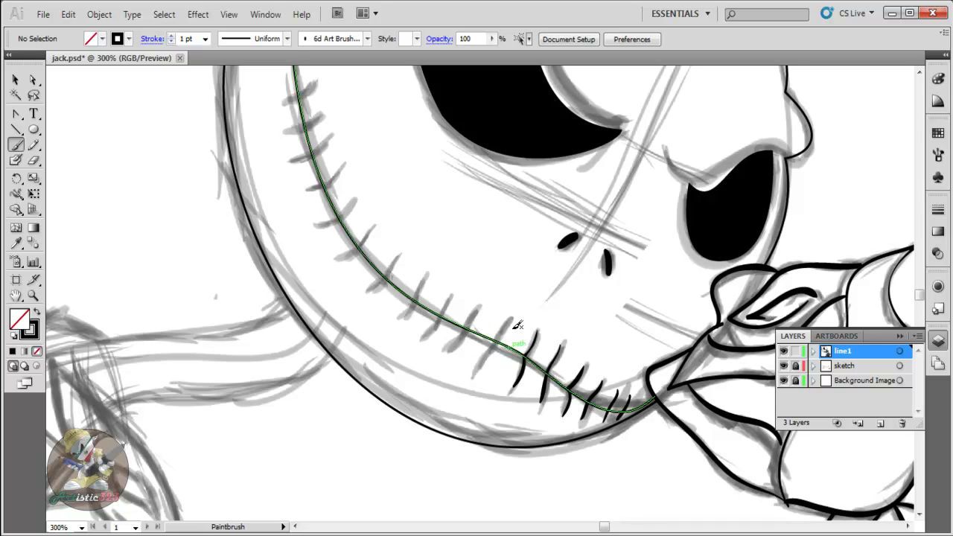
{"action": "left_click_drag", "start_coordinate": [499, 337], "coordinate": [470, 376]}
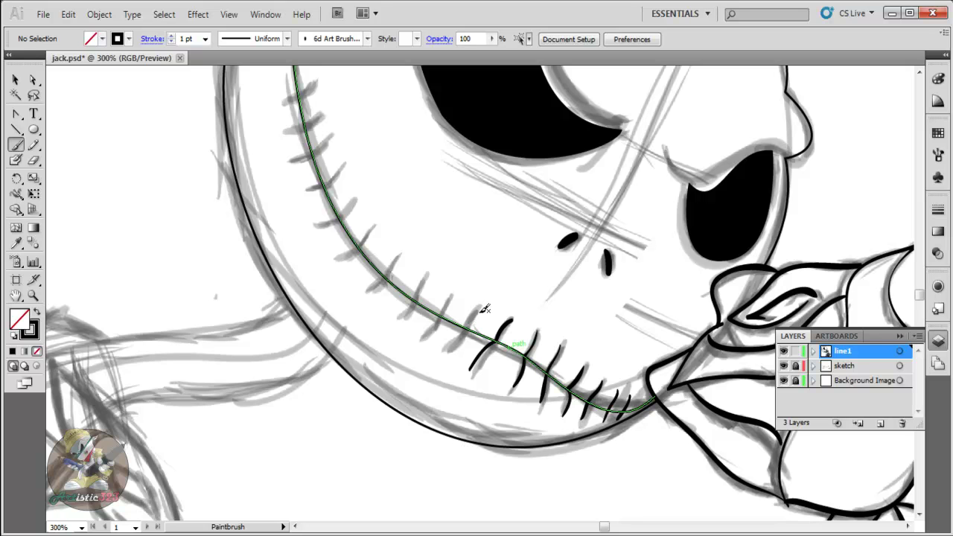
{"action": "key", "text": "ctrl+z"}
{"action": "left_click", "coordinate": [205, 38]}
{"action": "left_click", "coordinate": [191, 50]}
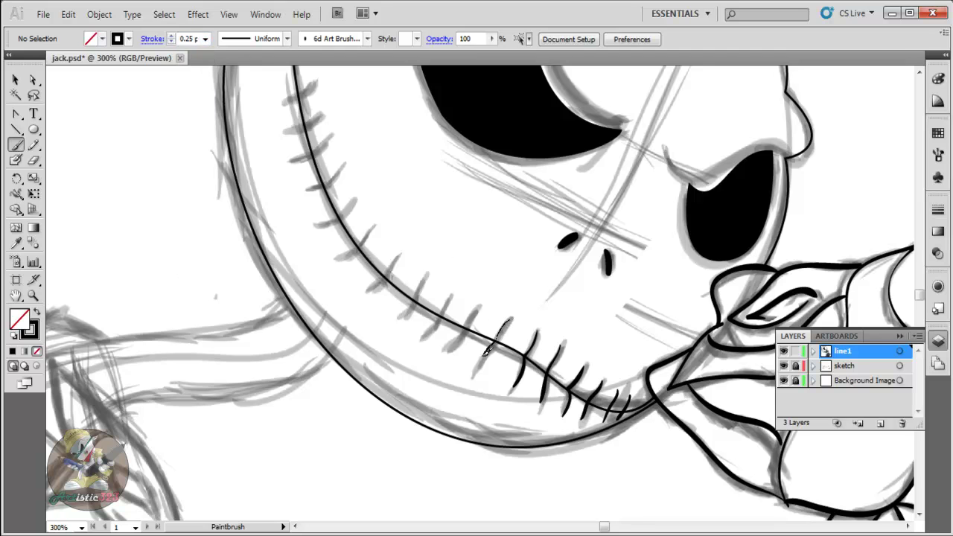
Set the stroke weight to 0.5 pt and paint the next stitch on the cheek side in two halves.
{"action": "left_click", "coordinate": [205, 39]}
{"action": "left_click", "coordinate": [191, 61]}
{"action": "left_click_drag", "start_coordinate": [508, 322], "coordinate": [482, 359]}
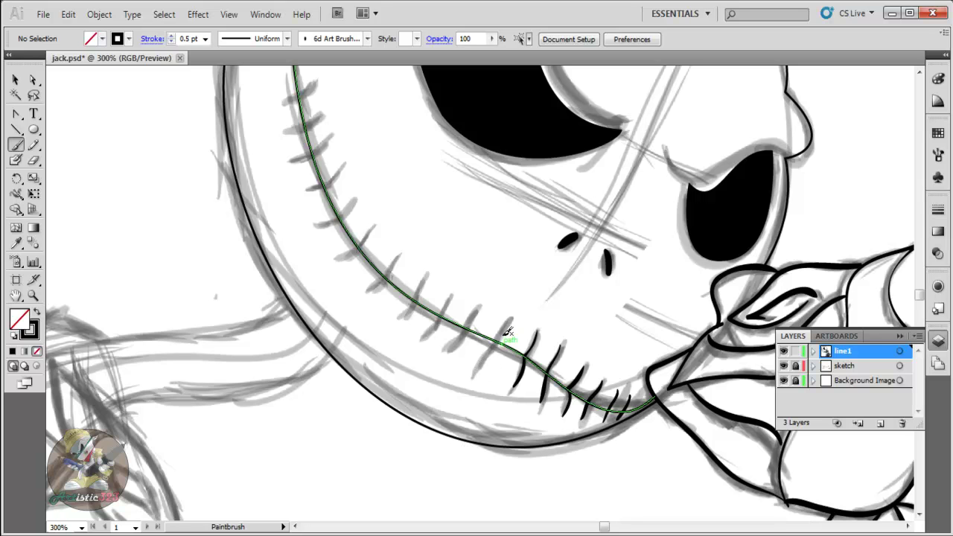
{"action": "left_click_drag", "start_coordinate": [500, 337], "coordinate": [475, 372]}
{"action": "key", "text": "ctrl"}
{"action": "left_click_drag", "start_coordinate": [484, 356], "coordinate": [477, 373]}
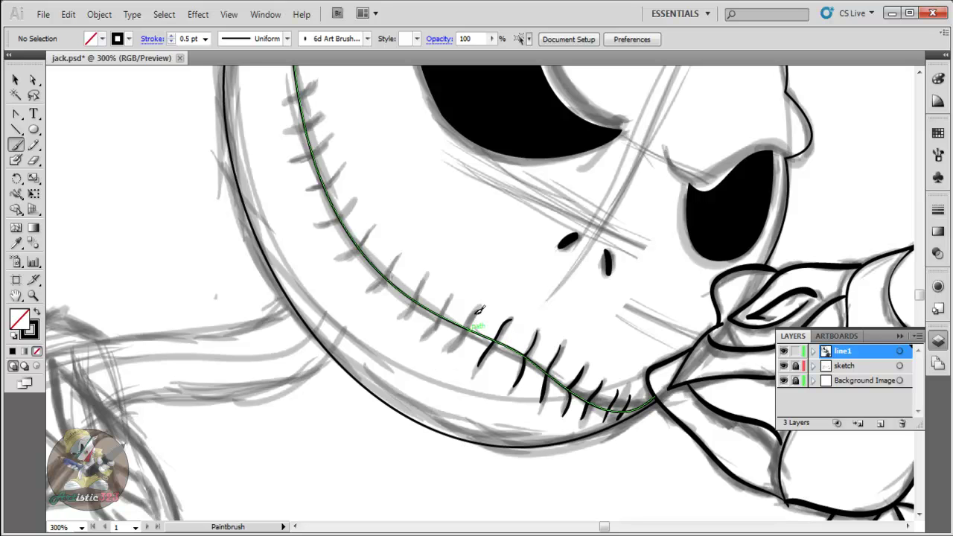
Paint four more two-part stitches up along the lower curve of the mouth line, following the sketch.
{"action": "left_click_drag", "start_coordinate": [466, 326], "coordinate": [443, 348]}
{"action": "left_click_drag", "start_coordinate": [434, 320], "coordinate": [420, 337]}
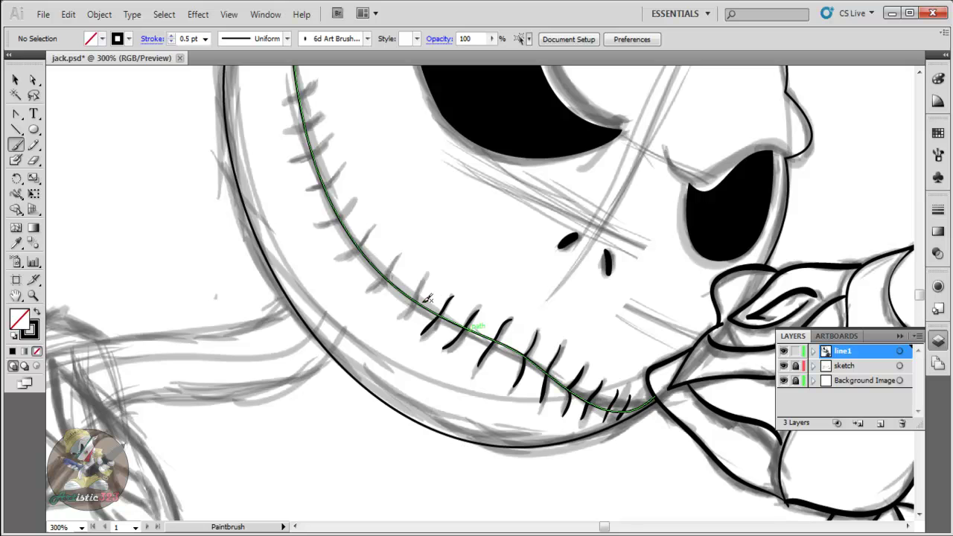
{"action": "key", "text": "ctrl+z"}
{"action": "left_click_drag", "start_coordinate": [444, 313], "coordinate": [420, 336]}
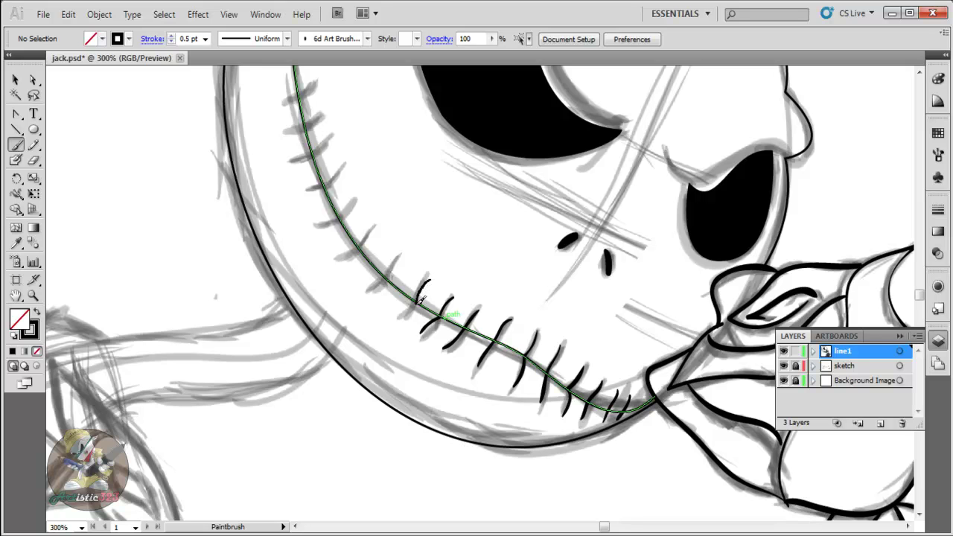
{"action": "left_click_drag", "start_coordinate": [406, 310], "coordinate": [397, 319]}
{"action": "left_click_drag", "start_coordinate": [366, 284], "coordinate": [364, 285]}
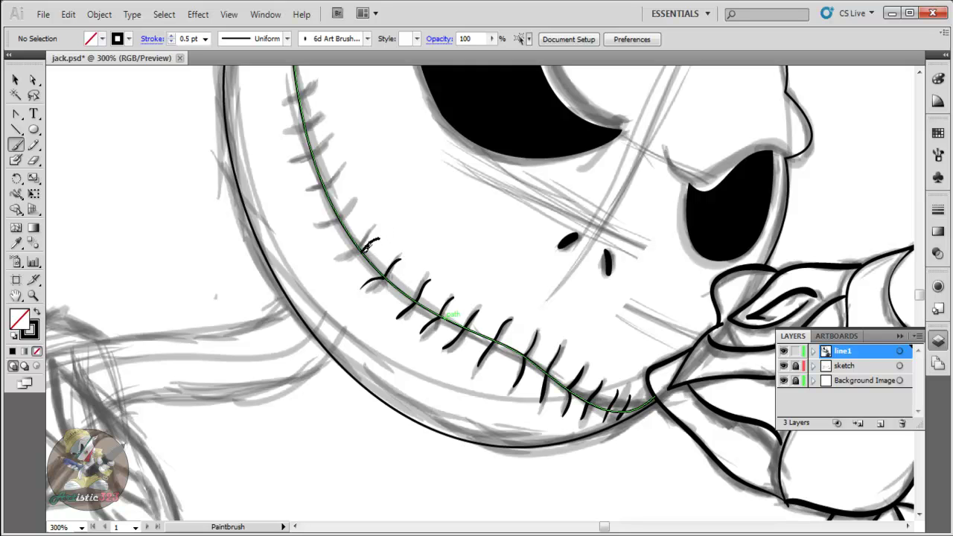
Paint three more stitches where the mouth line bends steeply upward, with both halves meeting at the line.
{"action": "left_click_drag", "start_coordinate": [356, 252], "coordinate": [339, 260]}
{"action": "left_click_drag", "start_coordinate": [322, 232], "coordinate": [317, 237]}
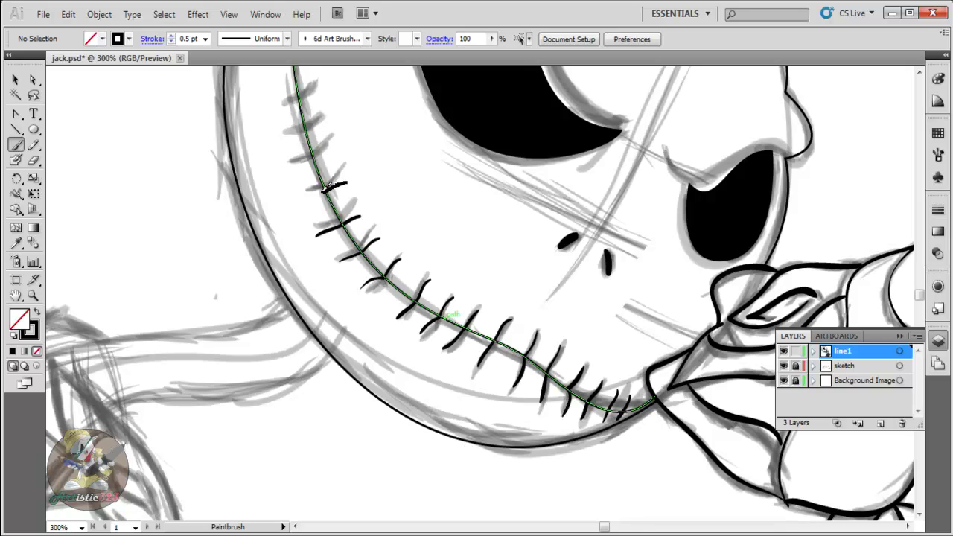
{"action": "left_click_drag", "start_coordinate": [306, 188], "coordinate": [300, 191]}
Paint the last four stitches across the upper end of the mouth line, ending just below its tip.
{"action": "left_click", "coordinate": [920, 73]}
{"action": "left_click", "coordinate": [920, 72]}
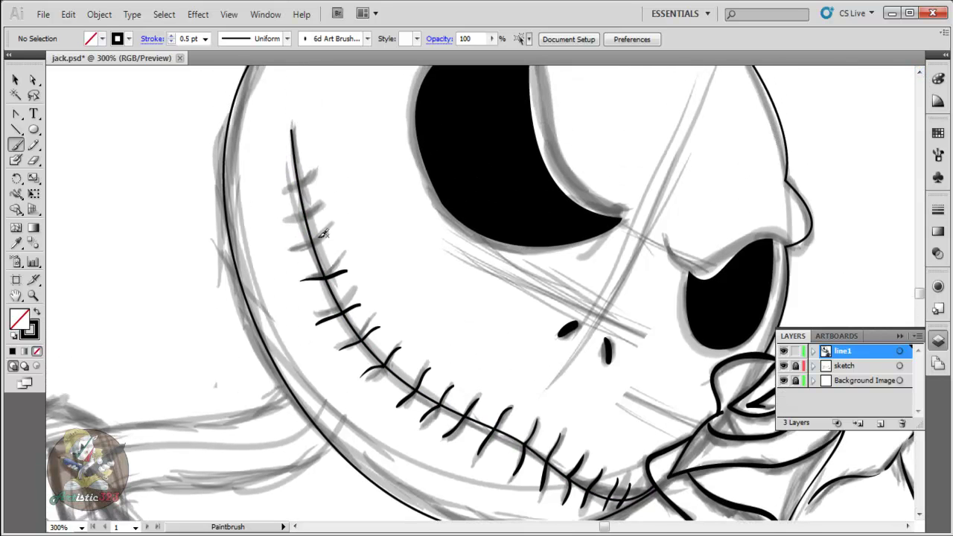
{"action": "left_click_drag", "start_coordinate": [331, 229], "coordinate": [283, 251]}
{"action": "key", "text": "ctrl+z"}
{"action": "left_click_drag", "start_coordinate": [292, 248], "coordinate": [288, 251]}
{"action": "left_click_drag", "start_coordinate": [311, 213], "coordinate": [277, 219]}
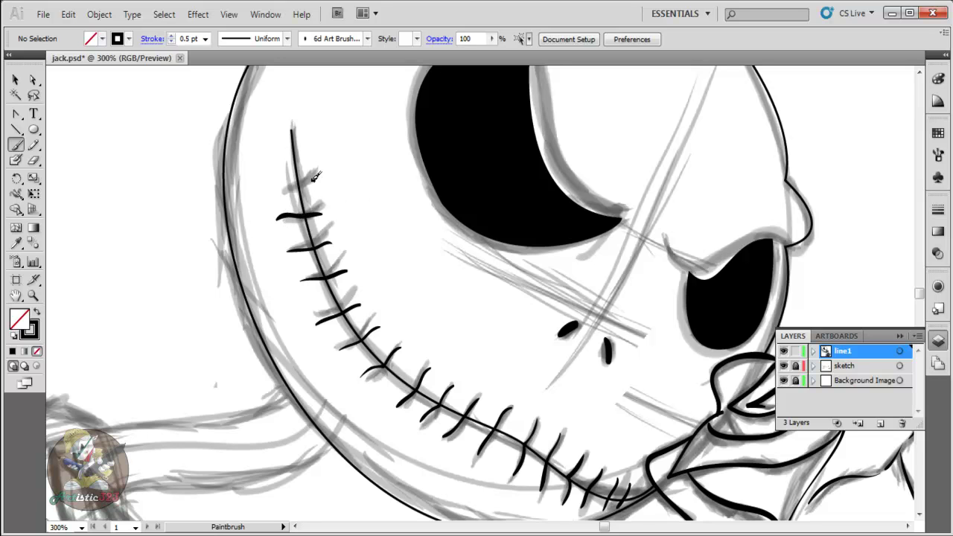
{"action": "left_click_drag", "start_coordinate": [301, 181], "coordinate": [269, 186]}
{"action": "left_click_drag", "start_coordinate": [310, 154], "coordinate": [276, 157]}
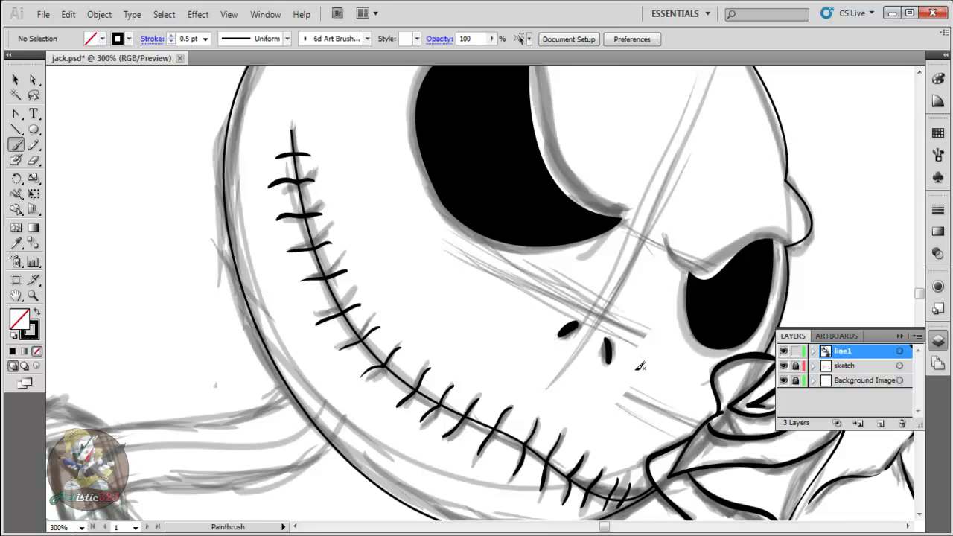
Check the inked stitches with the sketch layer hidden, then show the sketch layer again.
{"action": "key", "text": "ctrl+minus"}
{"action": "left_click", "coordinate": [783, 366]}
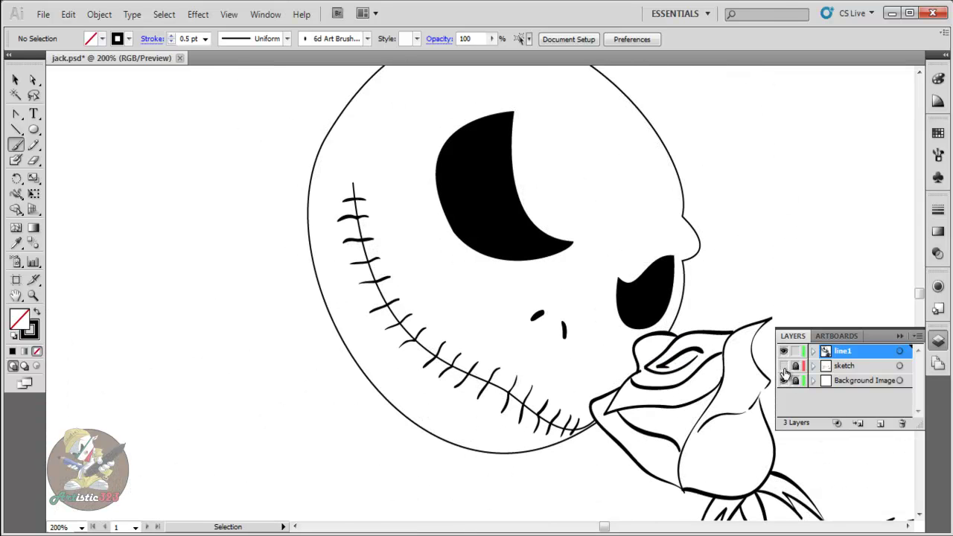
{"action": "left_click", "coordinate": [784, 381]}
{"action": "left_click", "coordinate": [783, 367]}
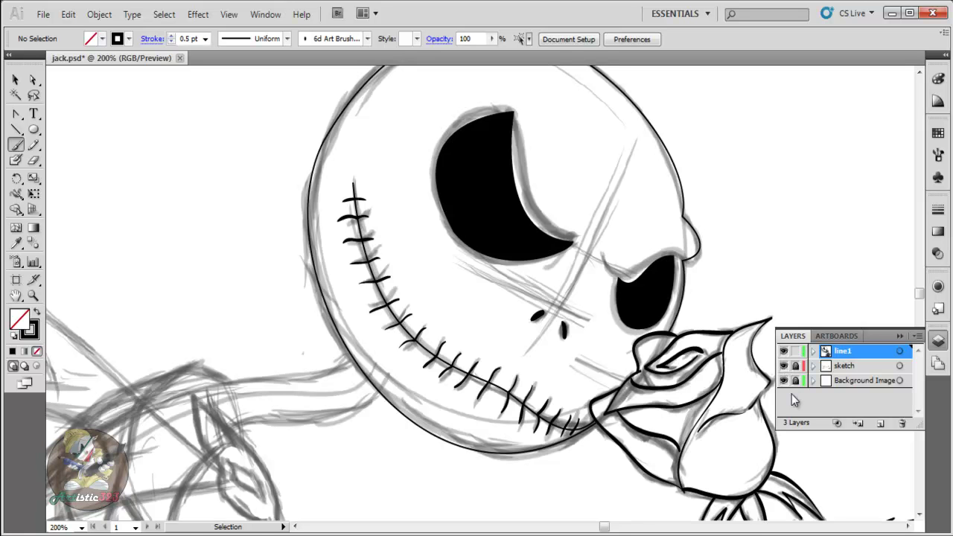
Hide the sketch layer and paint a short line from the smaller eye's top corner toward the notch in the head outline.
{"action": "left_click", "coordinate": [295, 526]}
{"action": "left_click", "coordinate": [296, 526]}
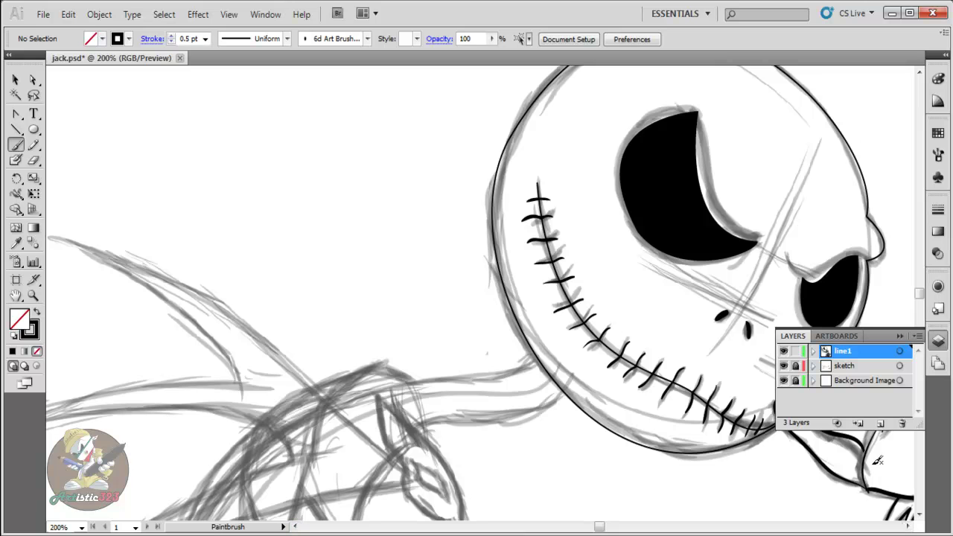
{"action": "left_click", "coordinate": [907, 526]}
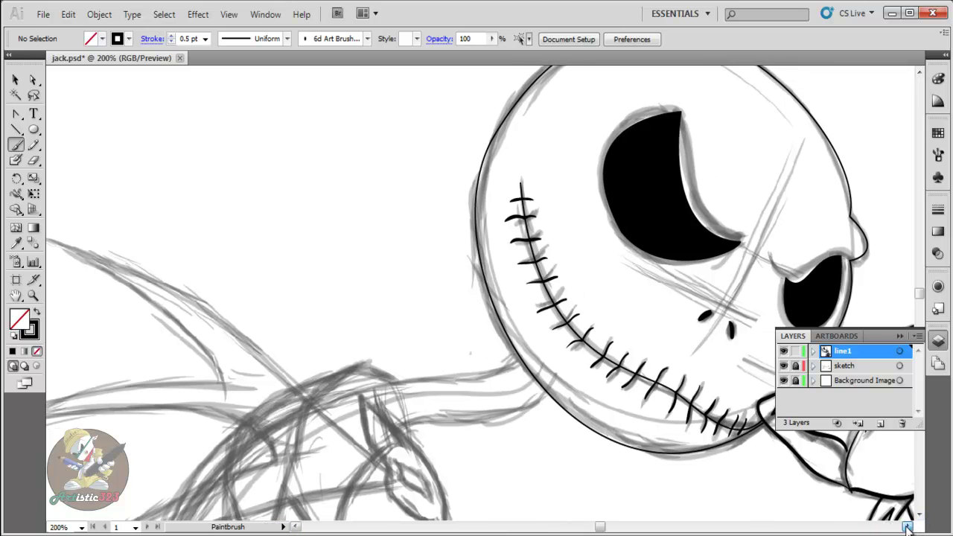
{"action": "left_click", "coordinate": [907, 527]}
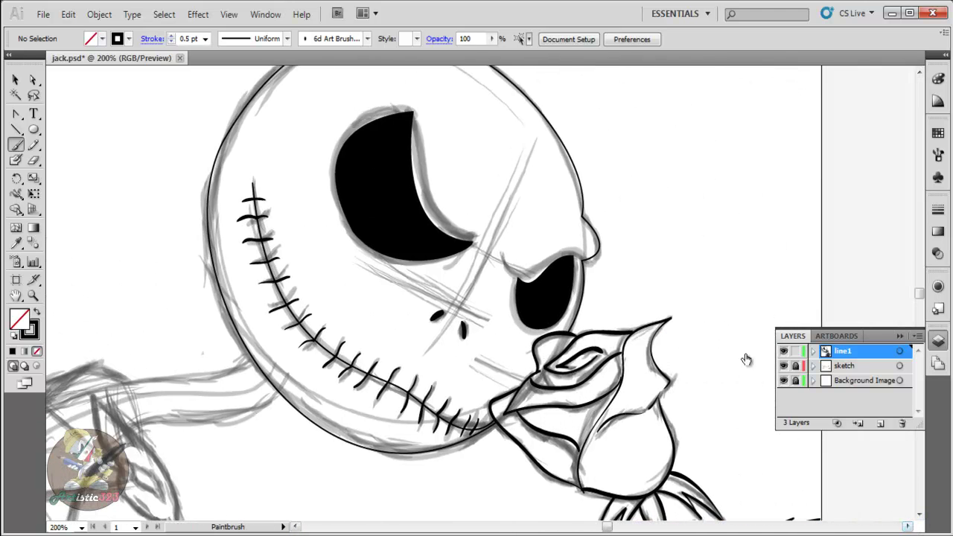
{"action": "left_click", "coordinate": [784, 366]}
{"action": "key", "text": "ctrl+plus"}
{"action": "key", "text": "ctrl+plus"}
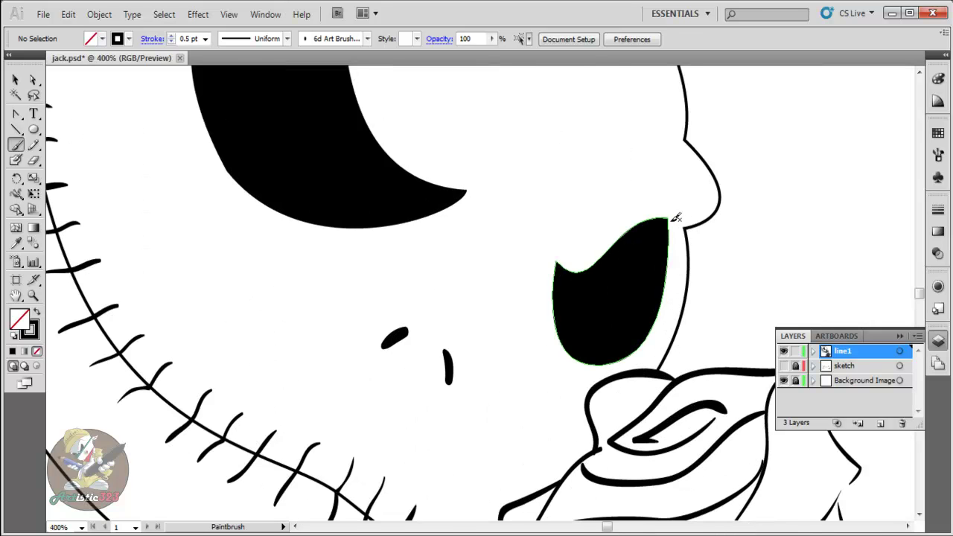
{"action": "left_click_drag", "start_coordinate": [675, 216], "coordinate": [688, 253]}
Paint two short curved crease lines between the eyes, one at the large eye's inner tip and one above the smaller eye's inner corner.
{"action": "scroll", "coordinate": [915, 89], "scroll_direction": "up", "scroll_amount": 3}
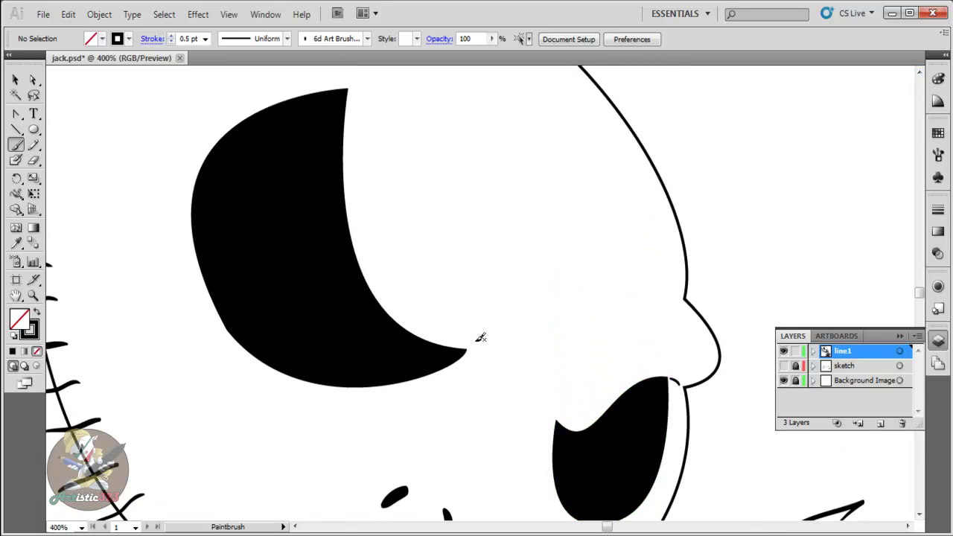
{"action": "left_click_drag", "start_coordinate": [475, 346], "coordinate": [501, 291]}
{"action": "mouse_move", "coordinate": [553, 408]}
{"action": "left_mouse_down"}
{"action": "mouse_move", "coordinate": [550, 370]}
{"action": "mouse_move", "coordinate": [564, 349]}
{"action": "left_mouse_up"}
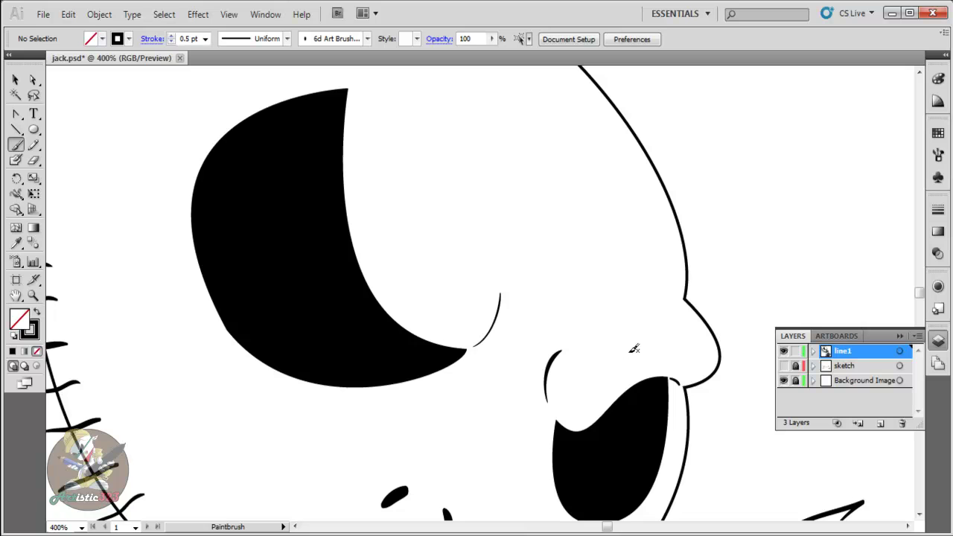
Review the inked head, show the sketch layer to examine the neck and shoulder still in sketch, then hide it and check the whole artboard.
{"action": "key", "text": "ctrl+minus"}
{"action": "key", "text": "ctrl+minus"}
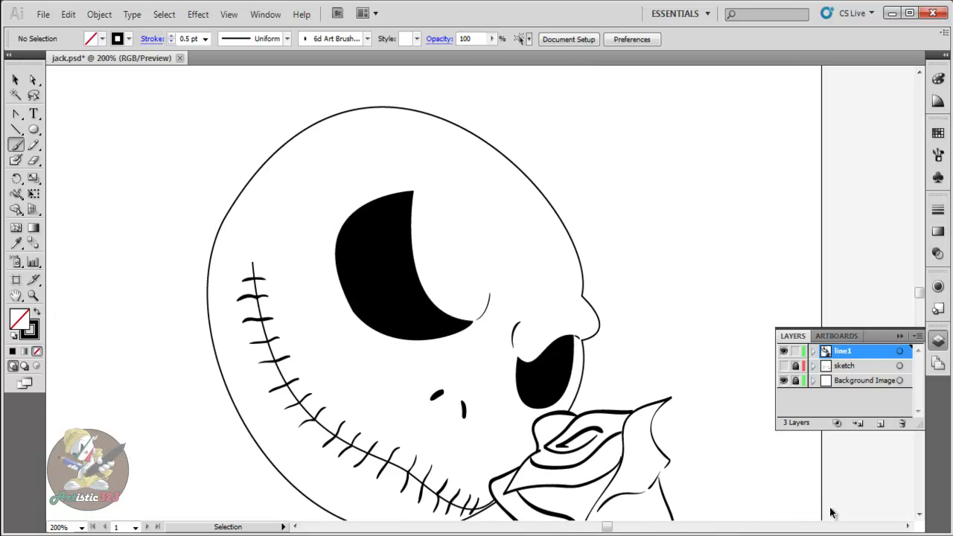
{"action": "left_click", "coordinate": [921, 515]}
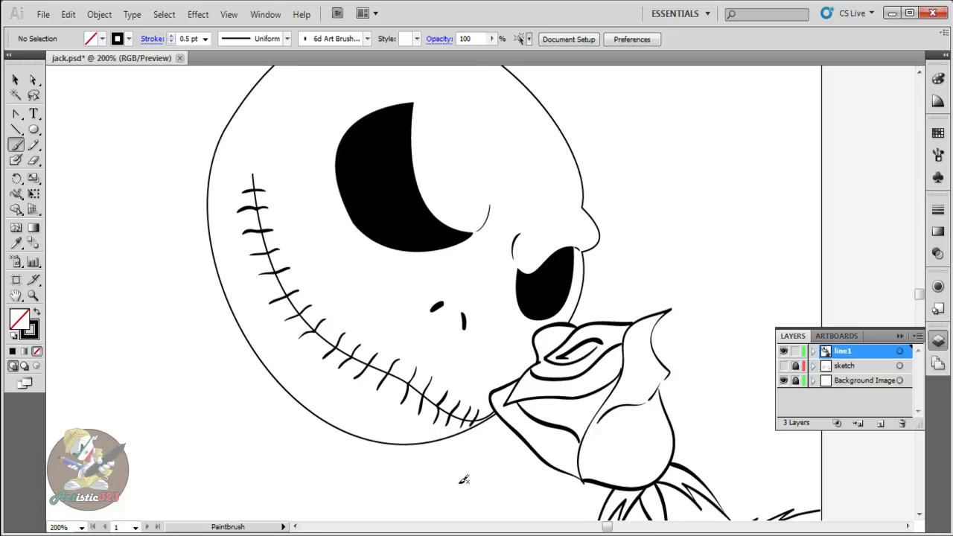
{"action": "left_click", "coordinate": [296, 527]}
{"action": "left_click_drag", "start_coordinate": [296, 527], "coordinate": [296, 526]}
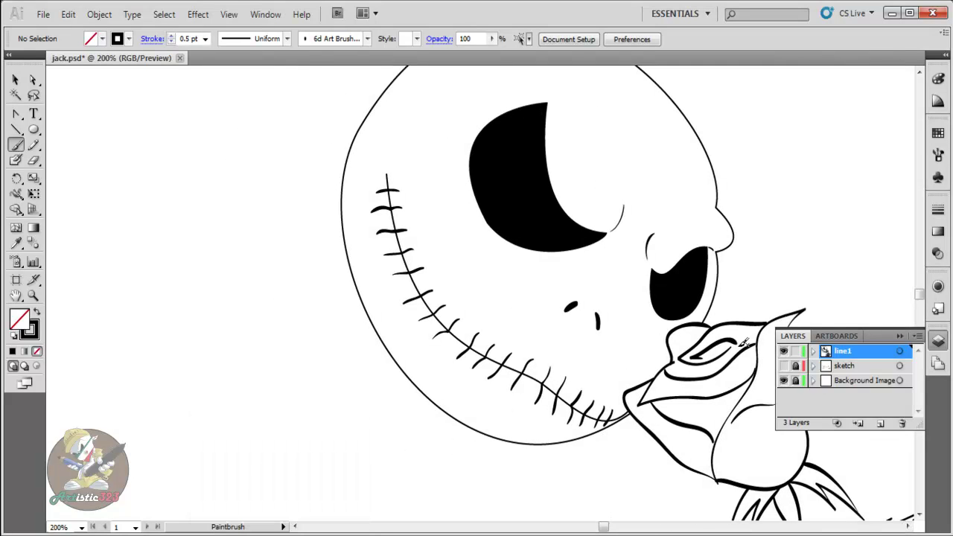
{"action": "left_click", "coordinate": [784, 365]}
{"action": "left_click_drag", "start_coordinate": [919, 513], "coordinate": [919, 514]}
{"action": "left_click_drag", "start_coordinate": [295, 526], "coordinate": [295, 526]}
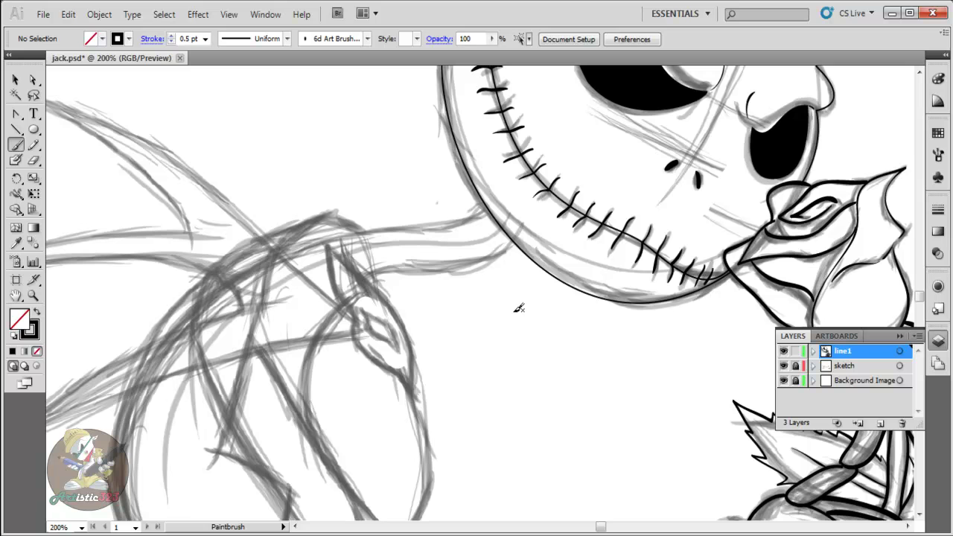
{"action": "key", "text": "ctrl+0"}
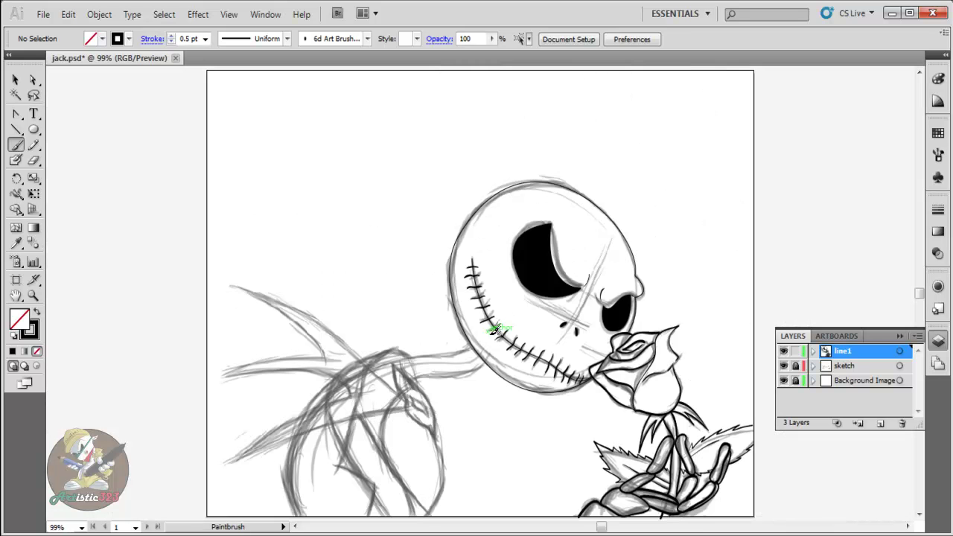
{"action": "left_click", "coordinate": [783, 365]}
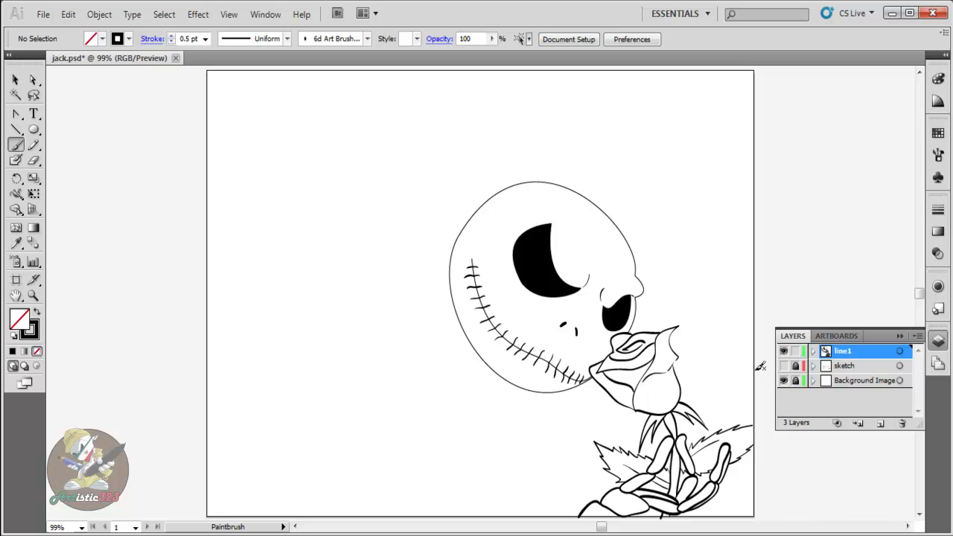